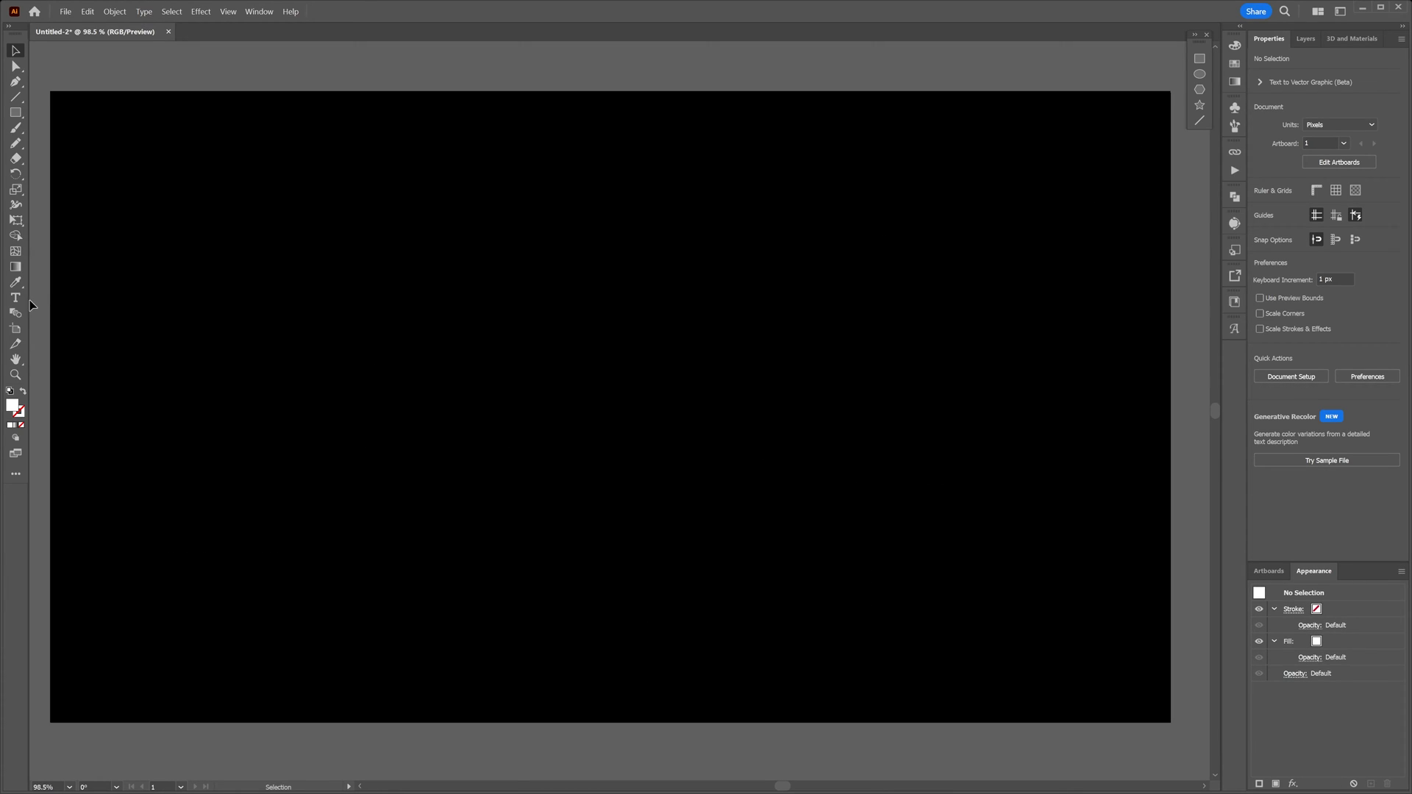
- Set a PANTER VISION headline near the artboard centre and scale it up large
click(443, 364)
text(PA)
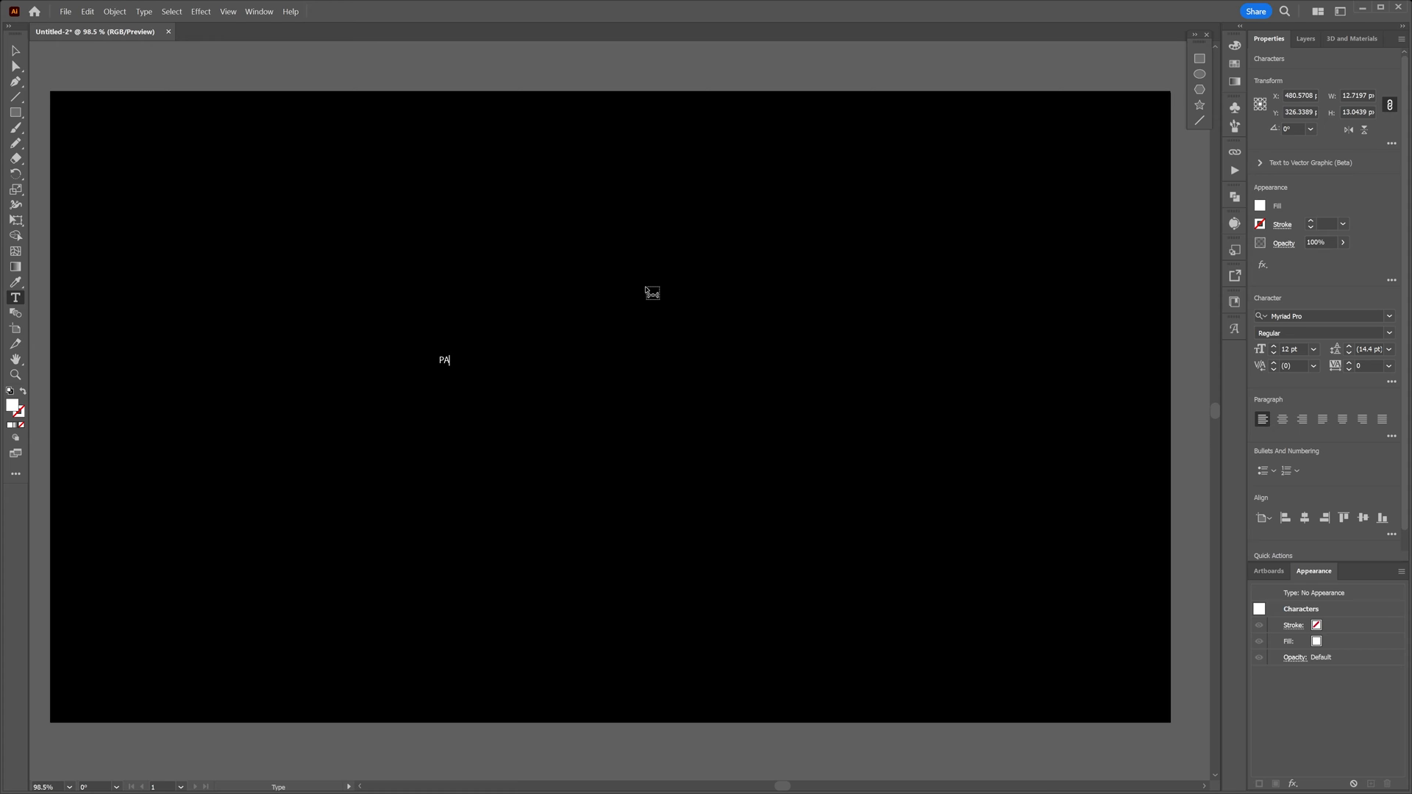
text(NTER VISION)
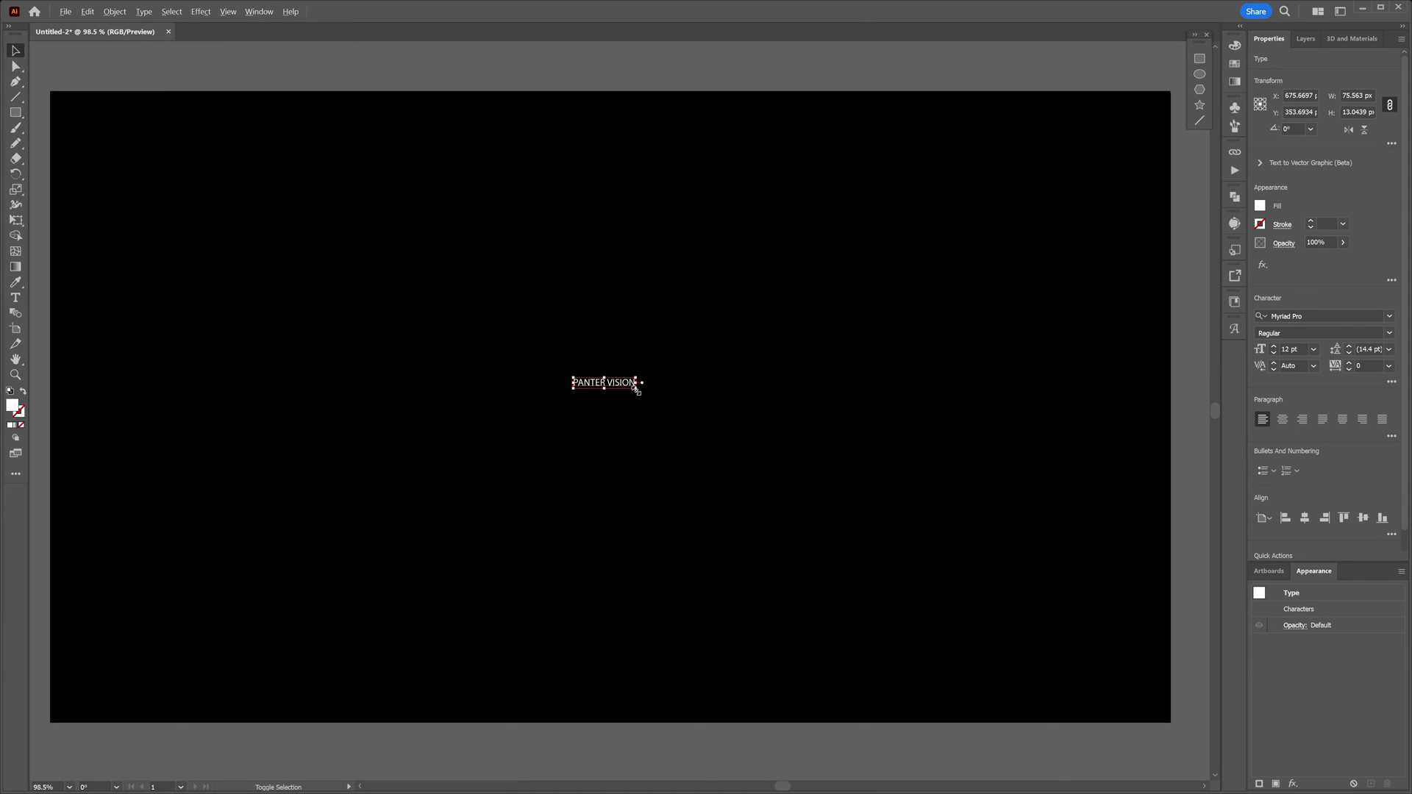
drag(641, 389, 761, 431)
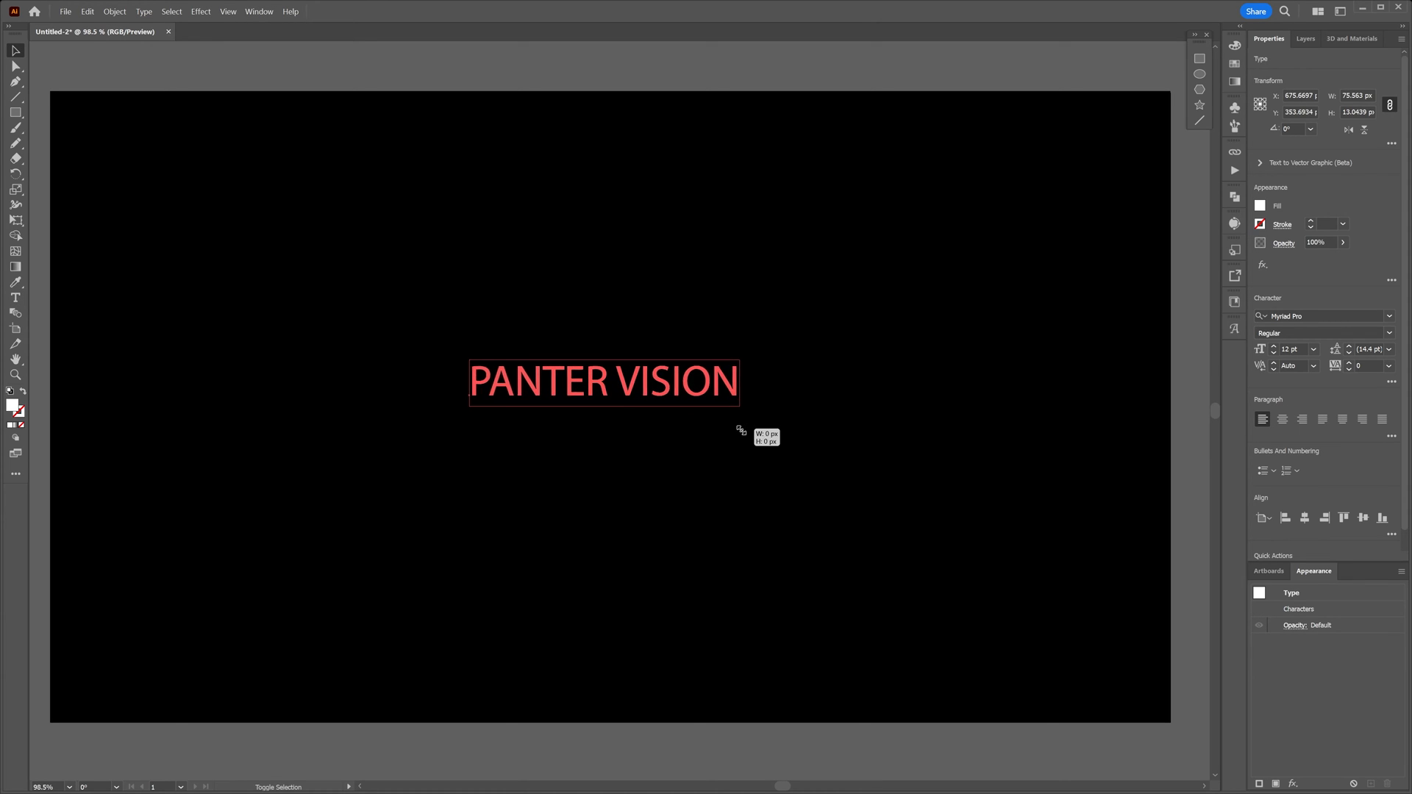
- Style the headline in Syne Bold with letter spacing tightened to -50
click(1292, 315)
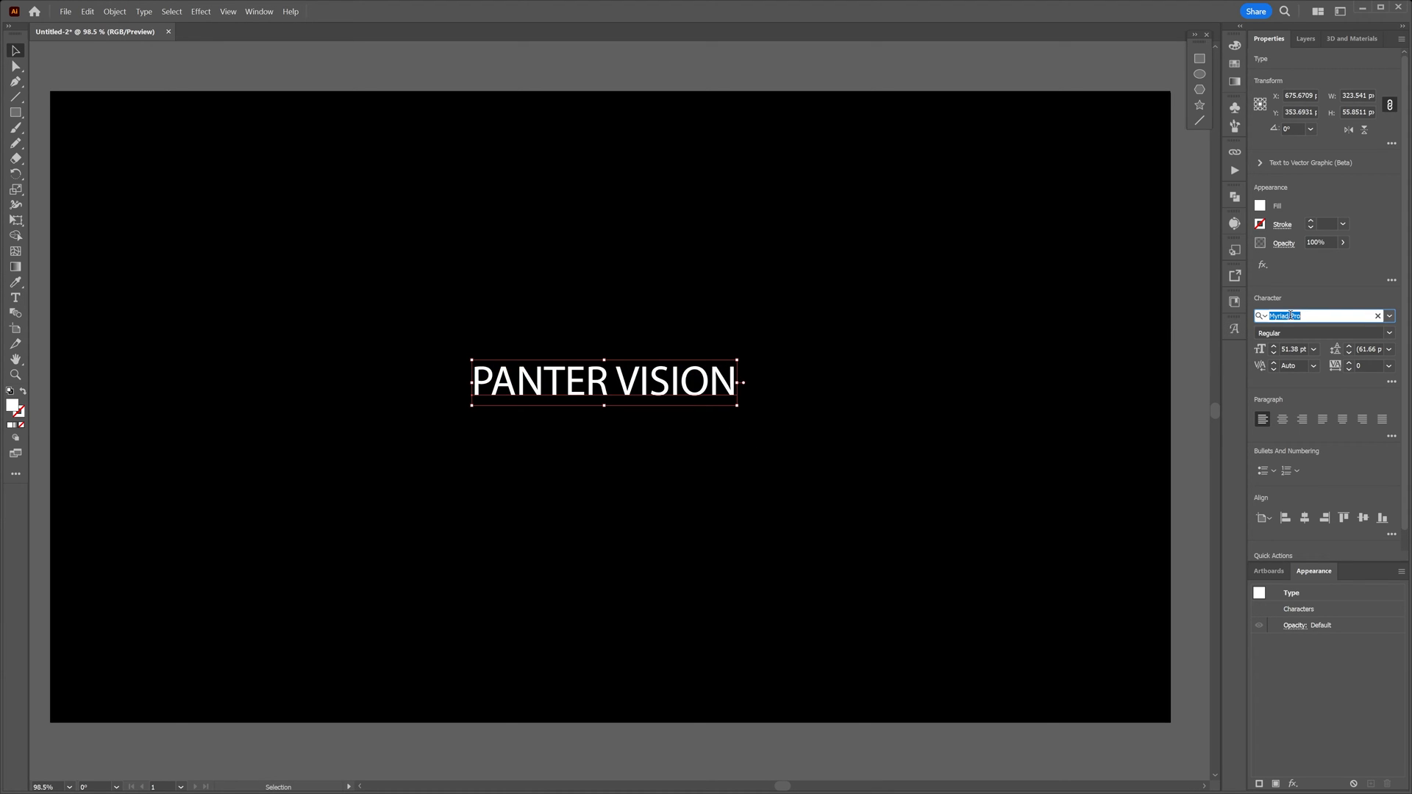
text(syne)
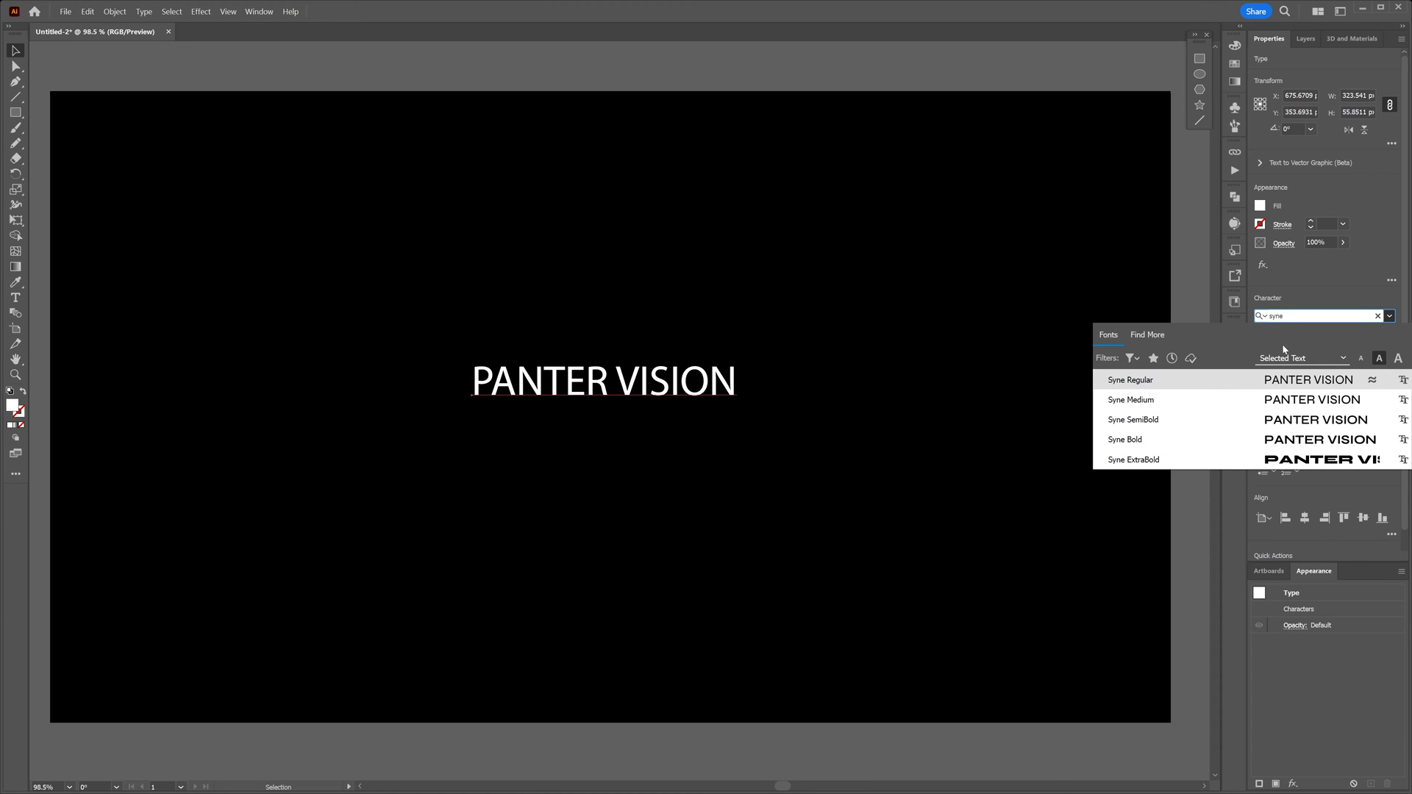
click(1238, 440)
click(1389, 367)
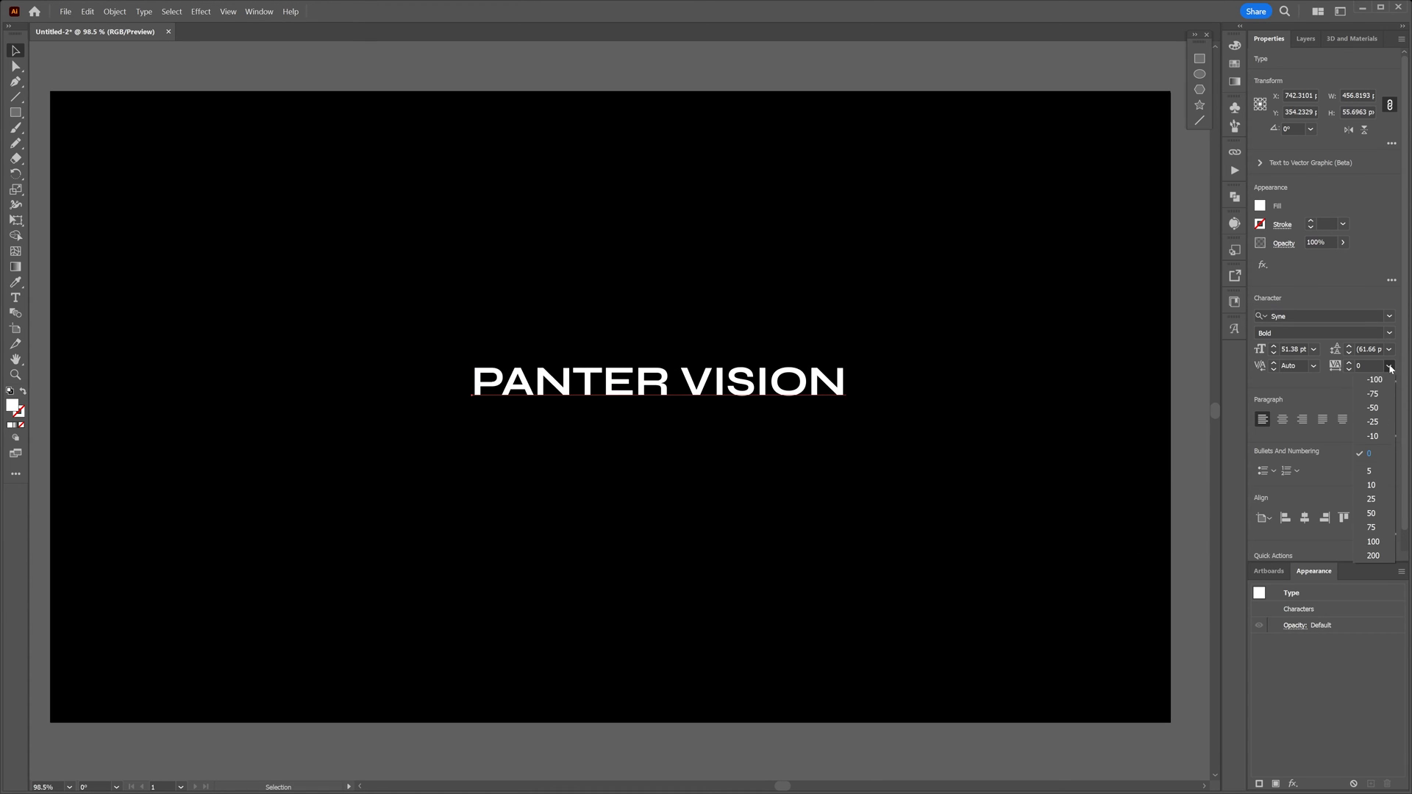
click(1375, 409)
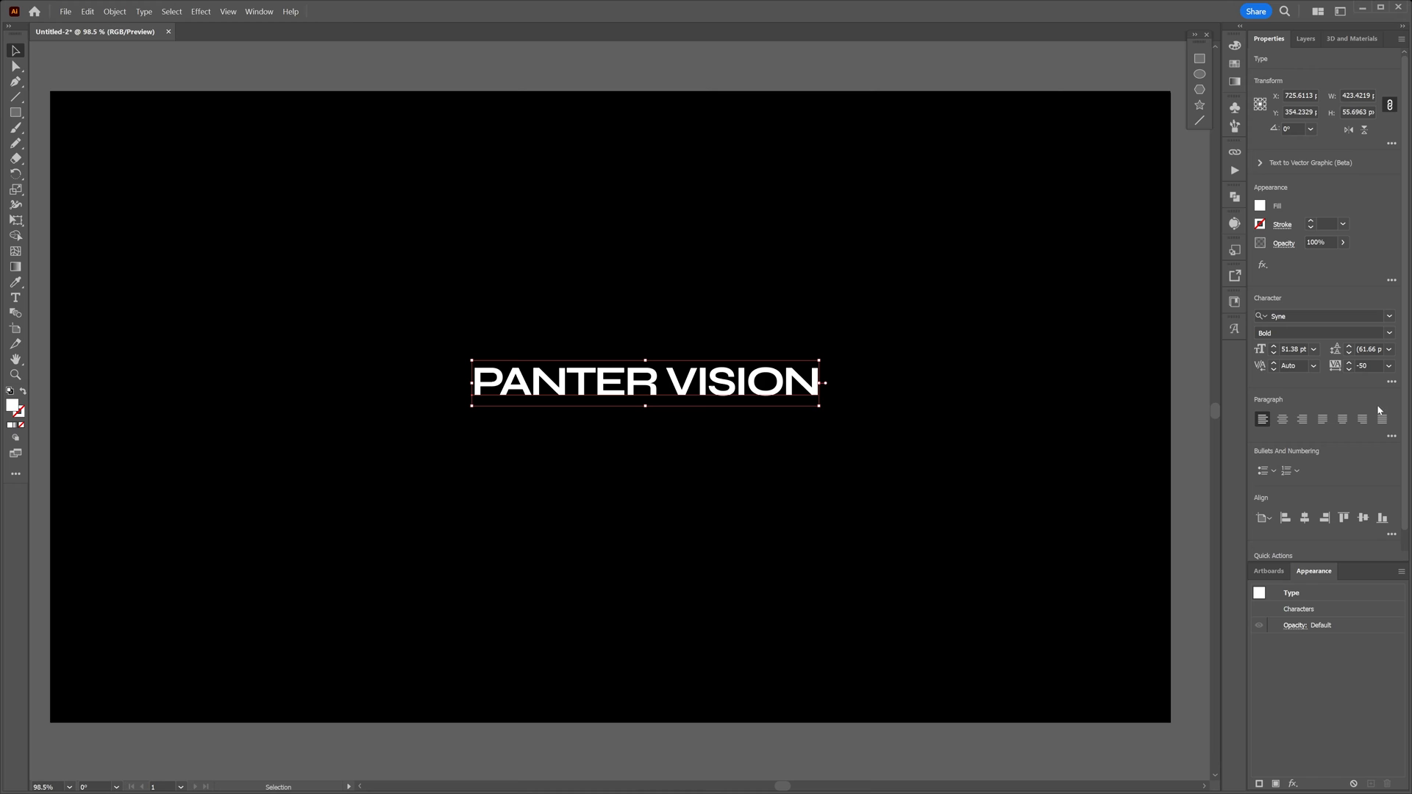
- Position top and bottom headline copies and blend between them into a stacked column
mouse_move(746, 383)
mouse_down()
mouse_move(725, 215)
mouse_move(715, 573)
mouse_up()
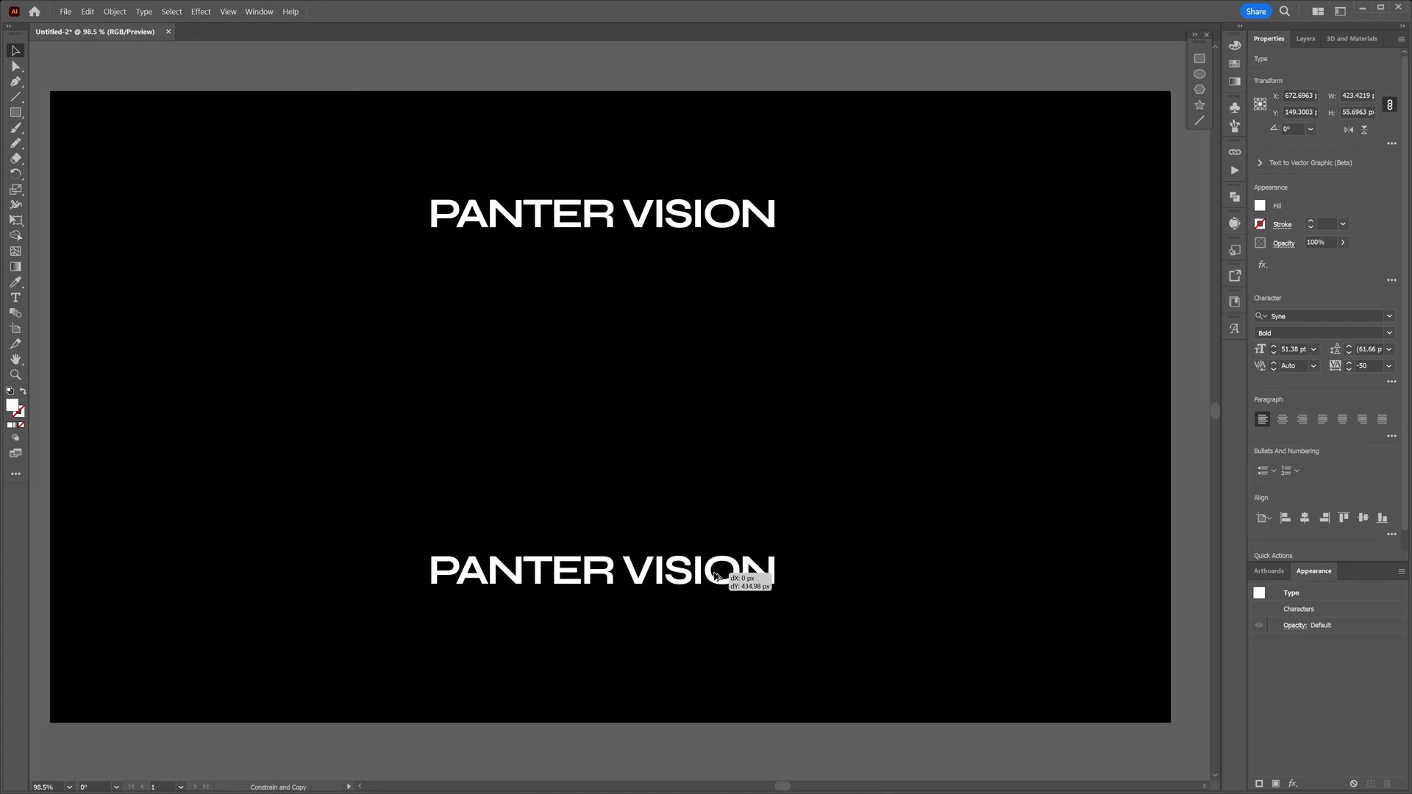
click(17, 314)
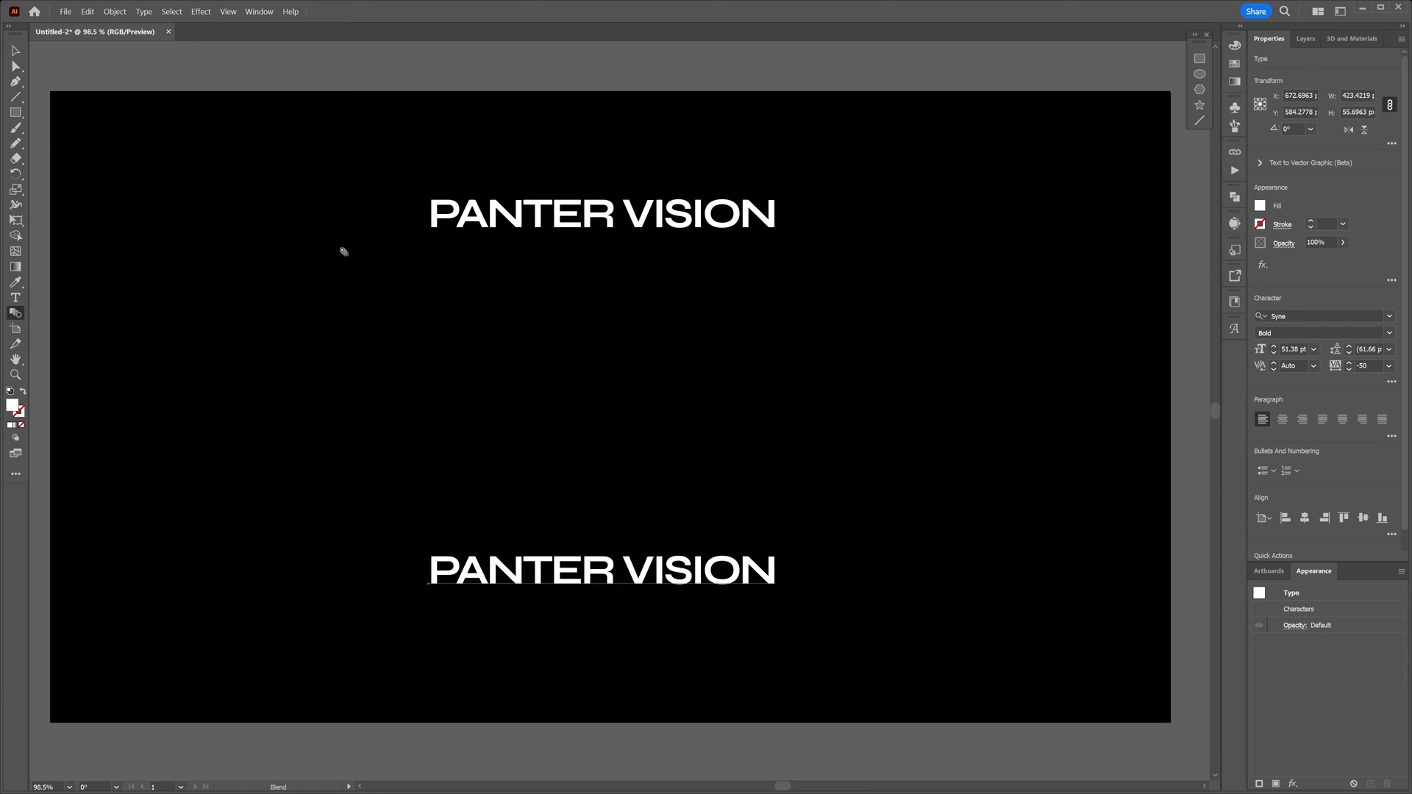
click(529, 215)
click(540, 565)
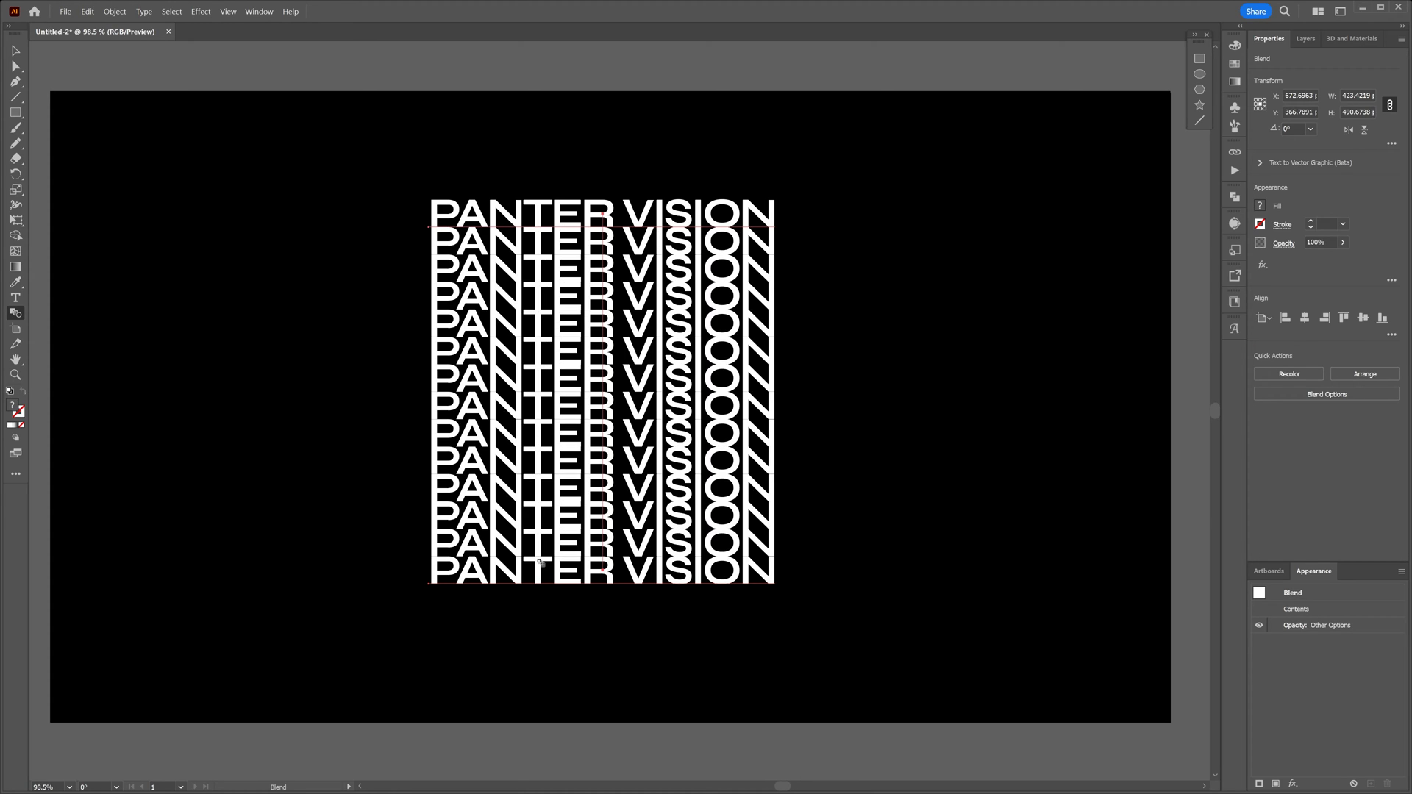
key(v)
scroll(540, 498, up, 3)
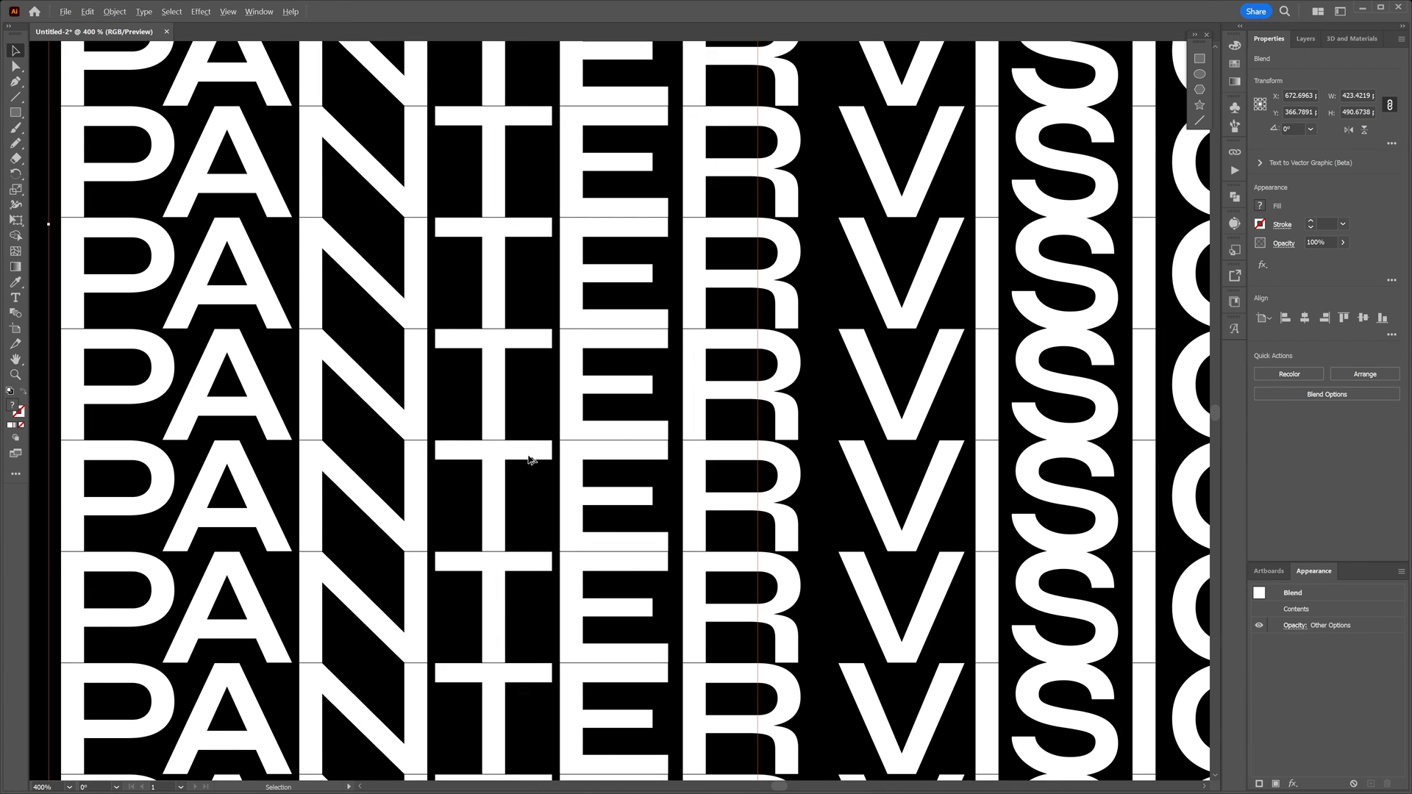
scroll(530, 462, down, 1)
- Set the blend spacing to Specified Steps with a lower step count for thirteen even lines
click(17, 314)
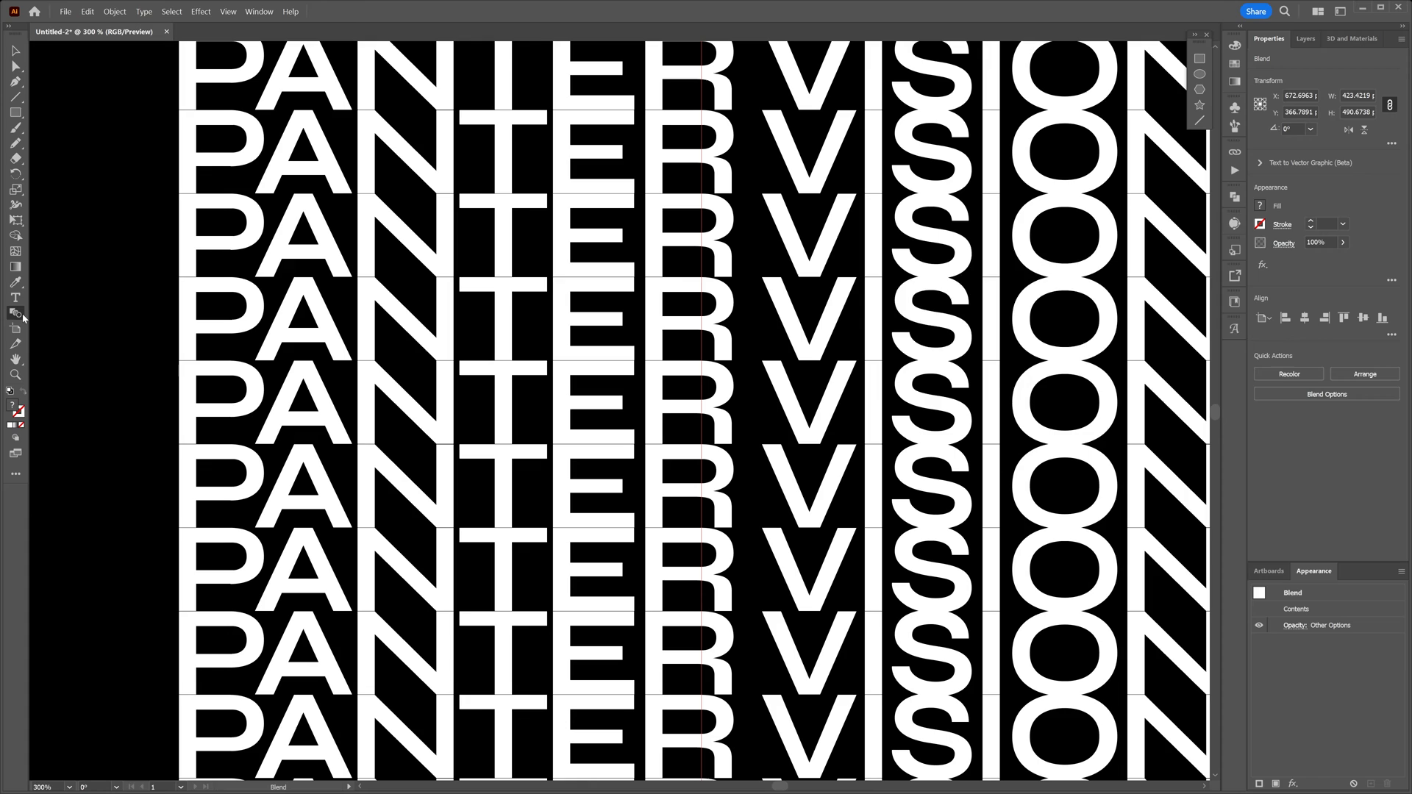
double_click(18, 316)
click(994, 284)
click(993, 313)
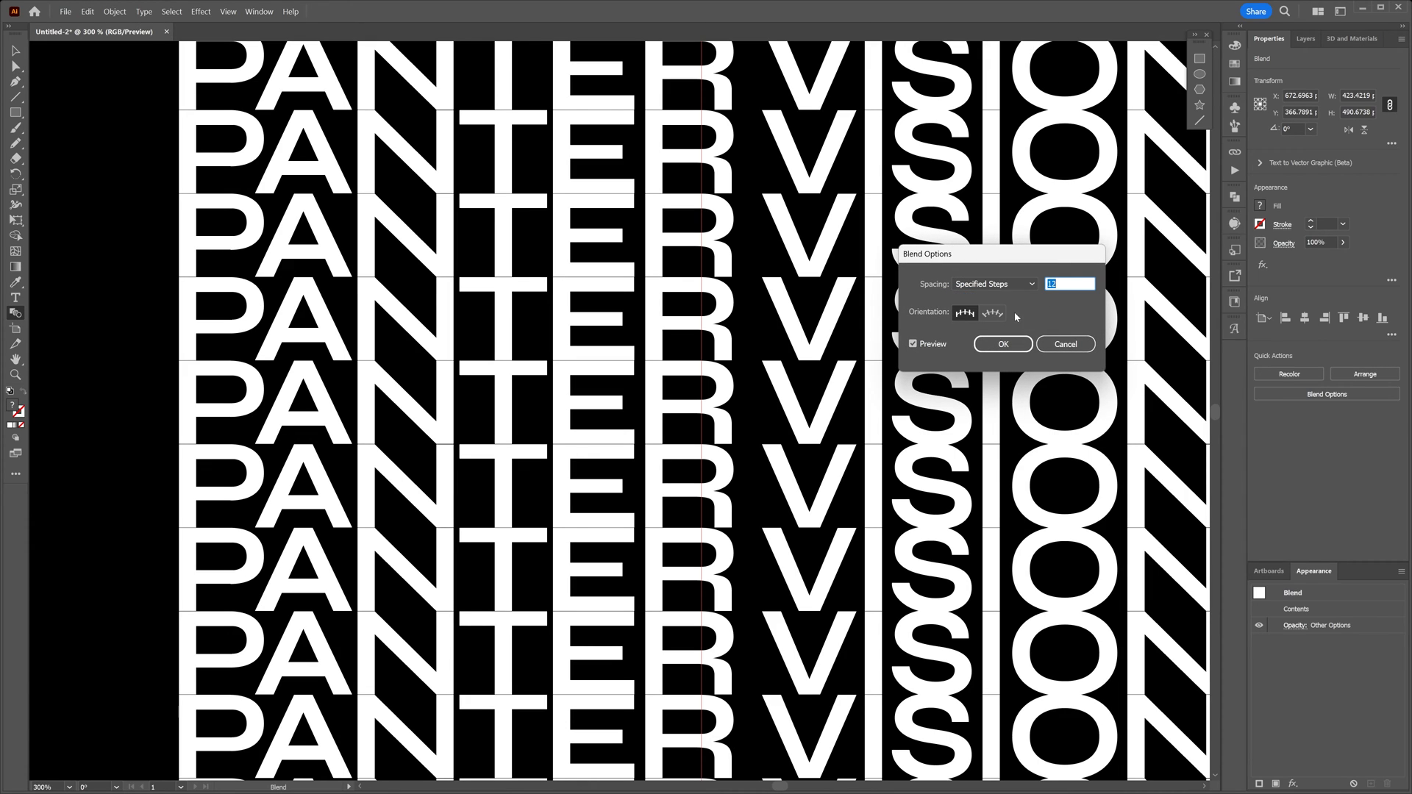
click(1063, 284)
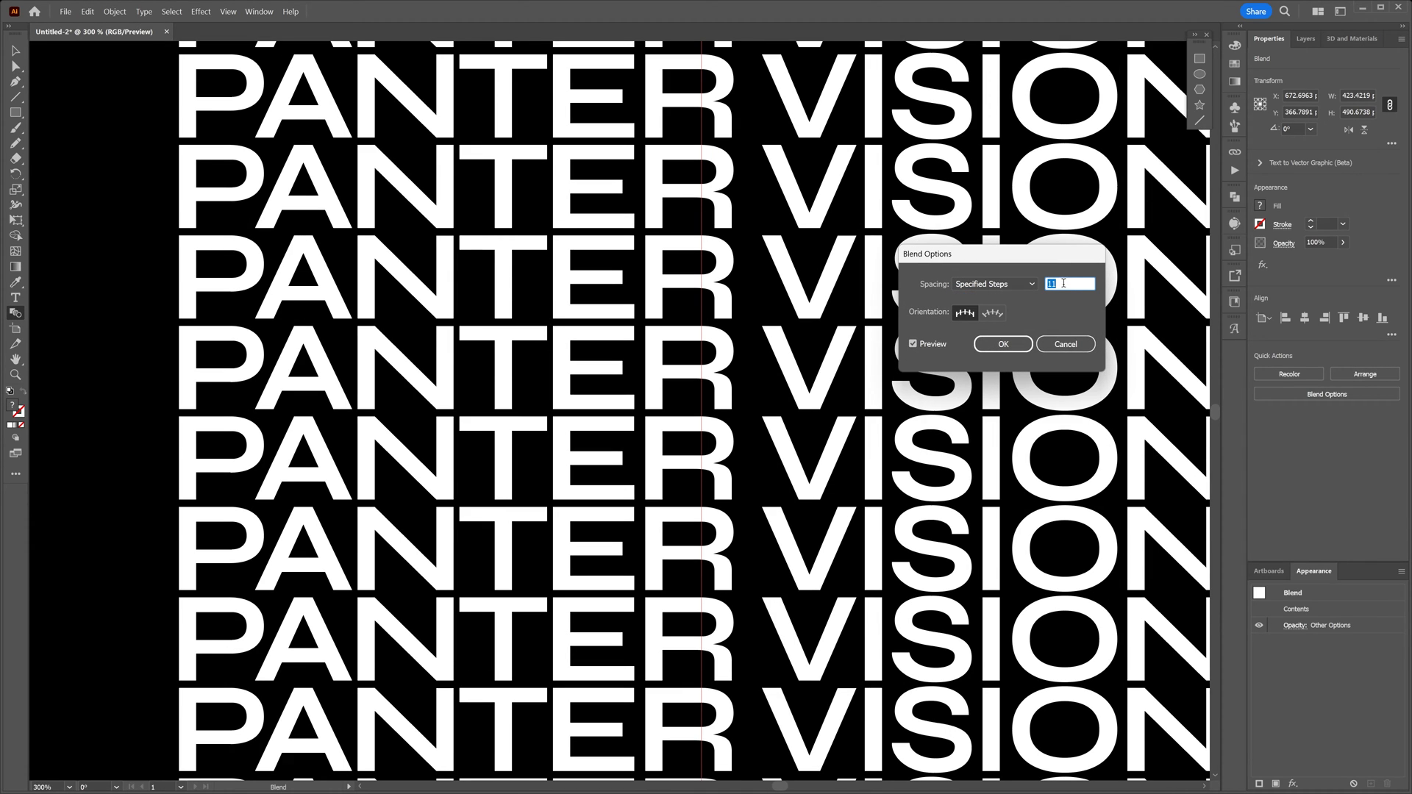
click(1003, 344)
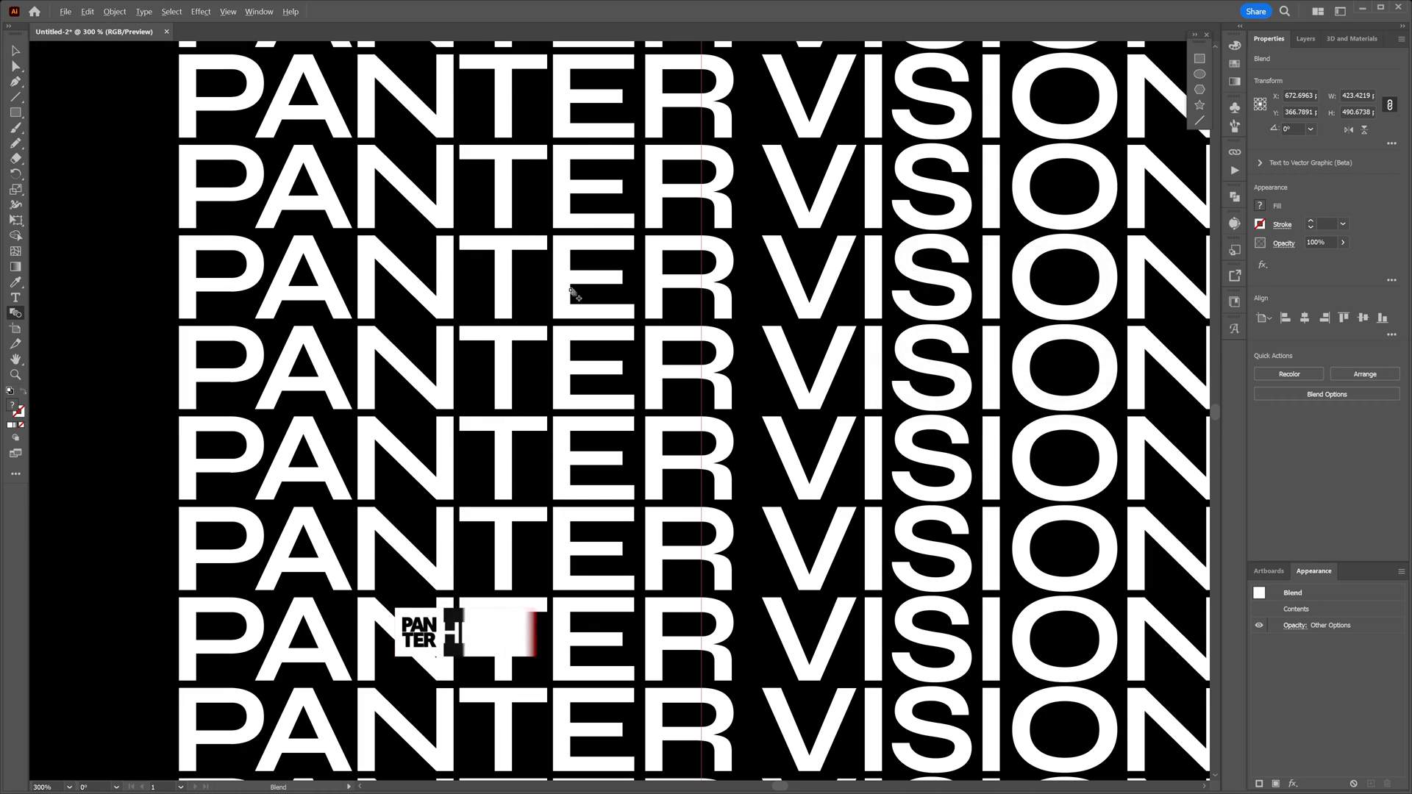
scroll(604, 404, down, 1)
- Select the blended text block ready for effects
drag(609, 404, 597, 418)
key(v)
click(664, 380)
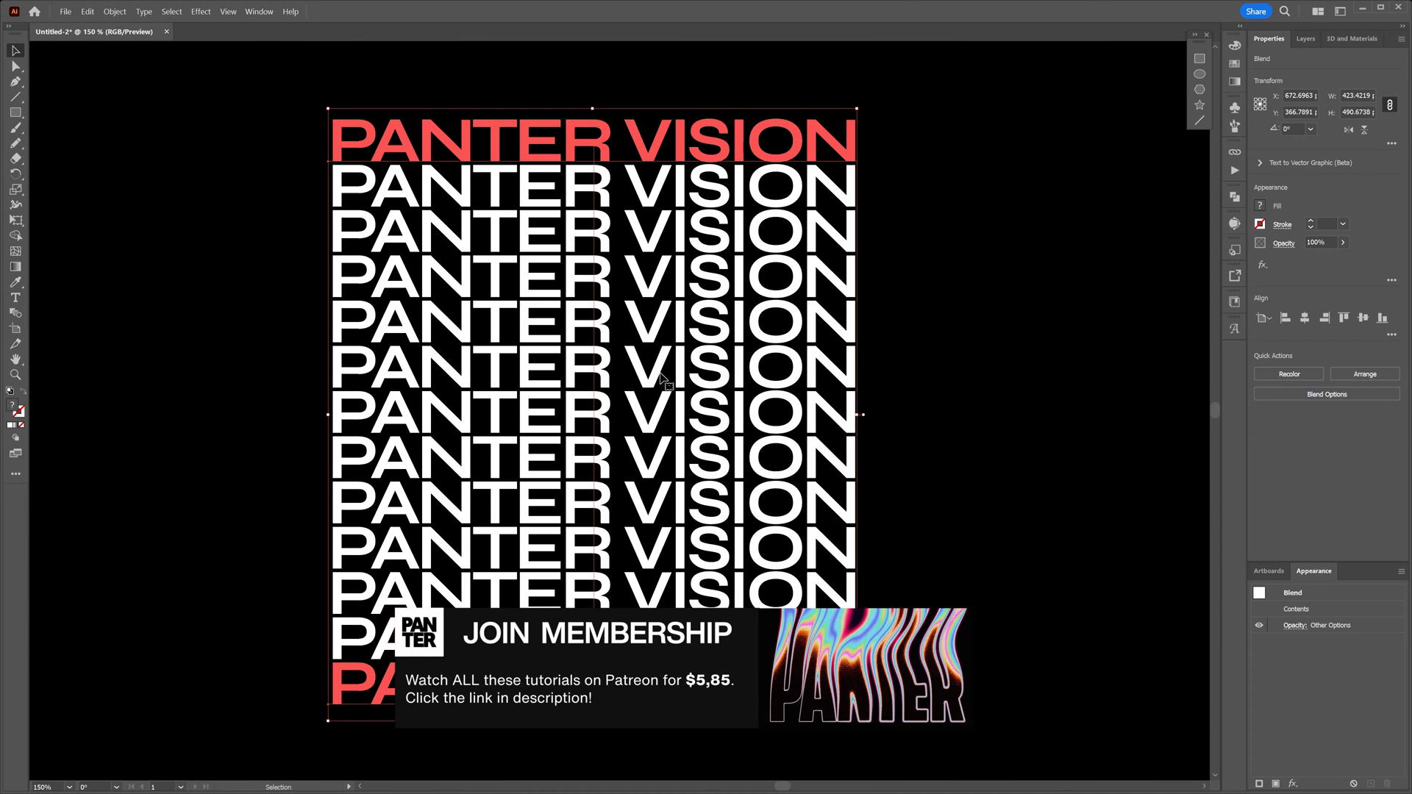
scroll(665, 380, down, 1)
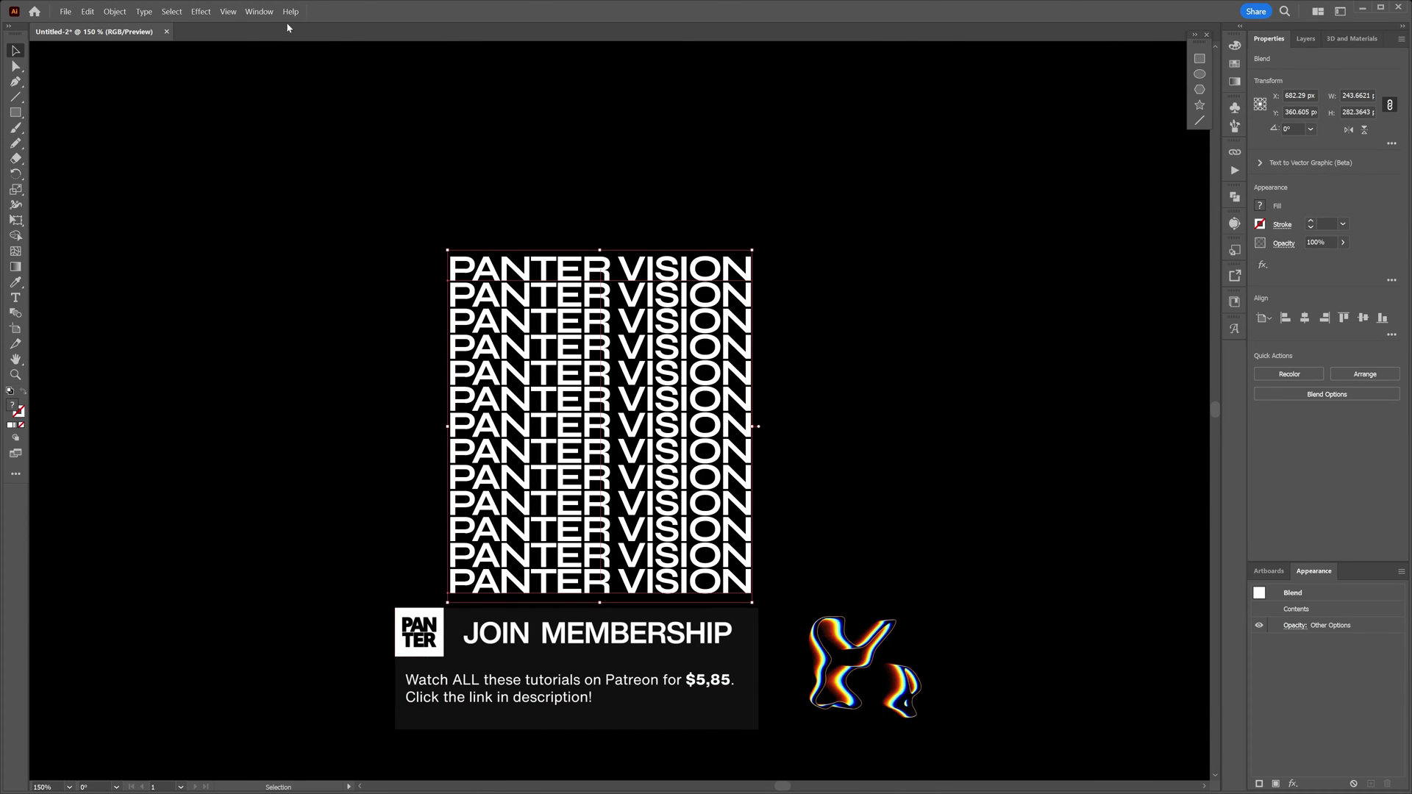
- Apply an Arc warp effect to the blended text via Effect > Warp
click(202, 12)
mouse_move(261, 202)
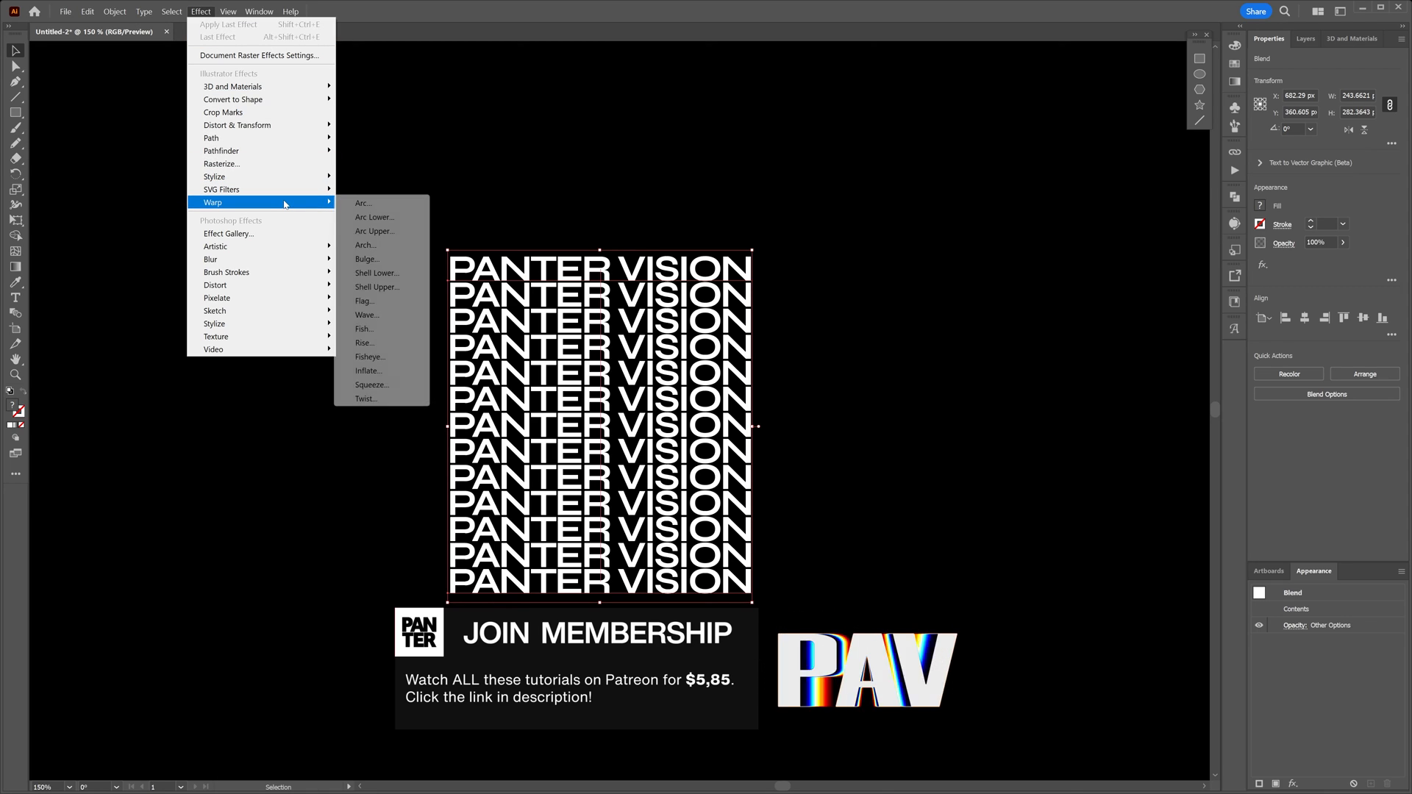
click(386, 205)
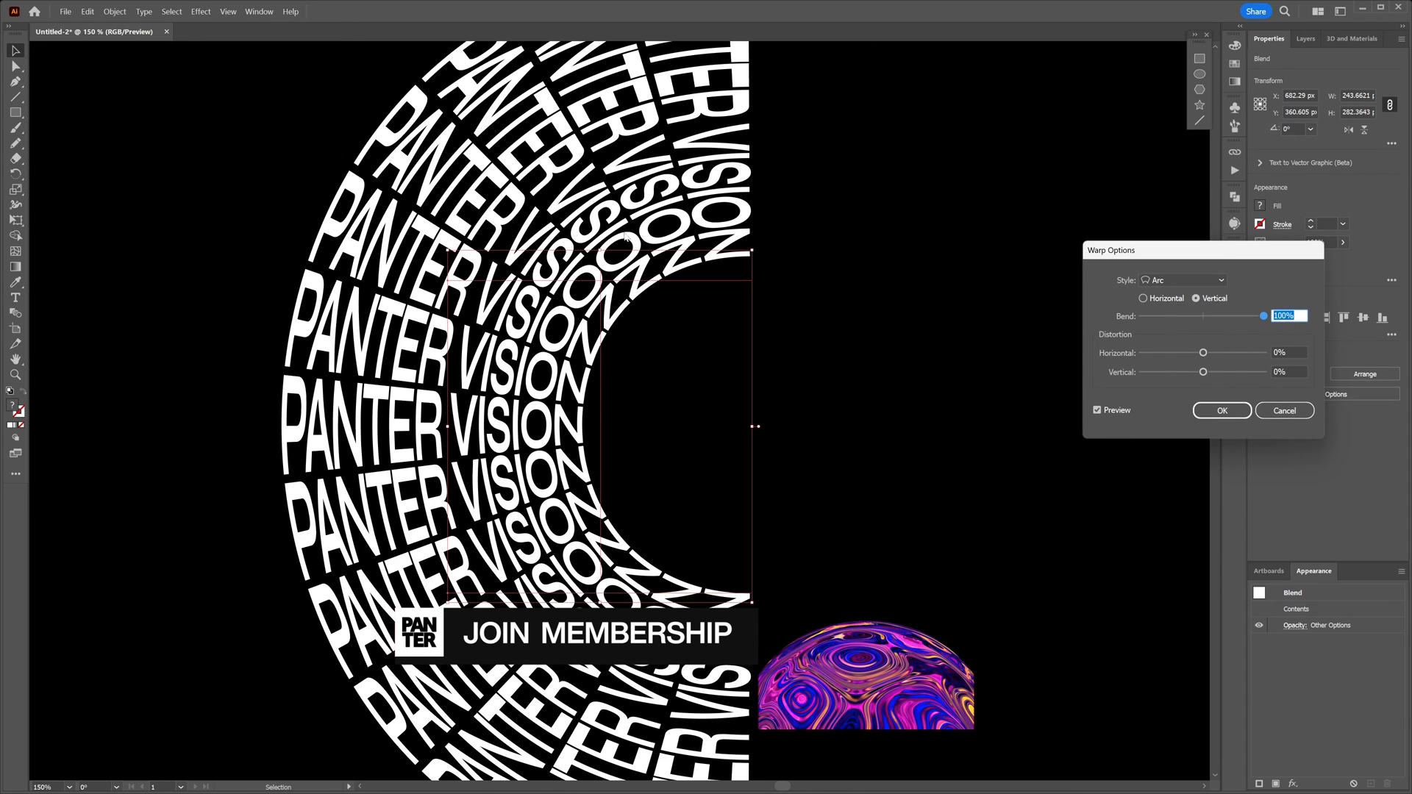
drag(1126, 251, 986, 370)
- Try the Arc at 39% and horizontal, then settle on a 100% vertical bend
drag(1125, 435, 1088, 436)
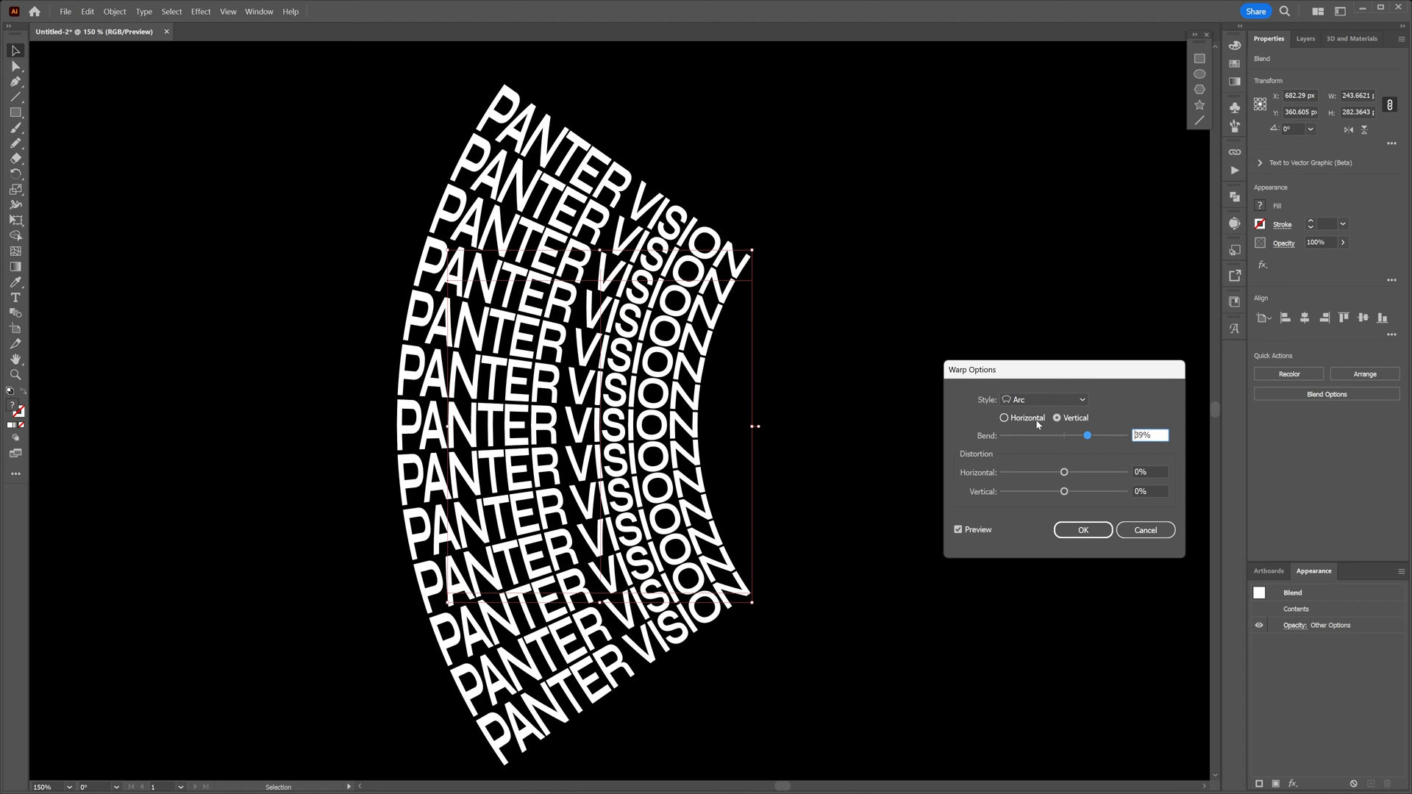
click(1026, 419)
drag(1087, 436, 1125, 435)
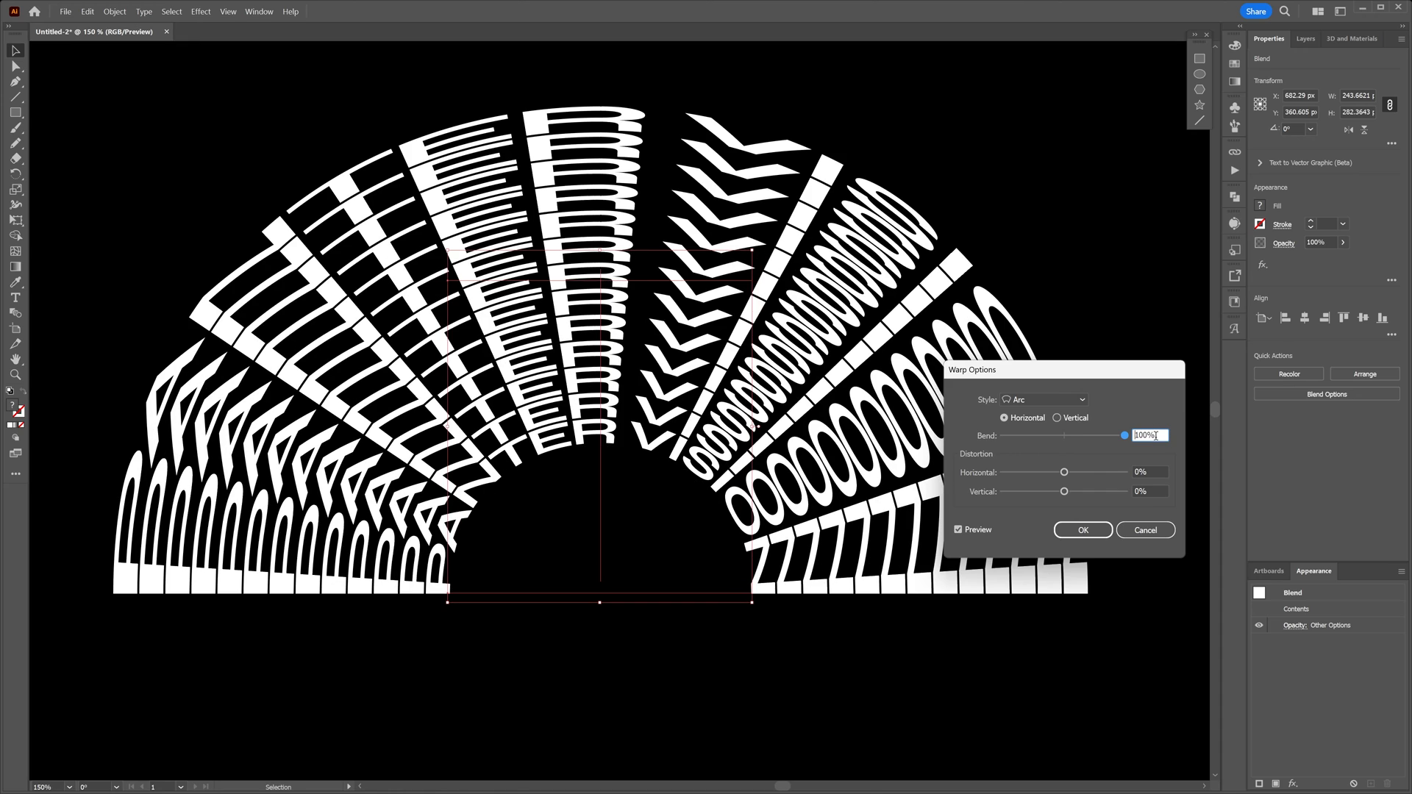
click(1070, 418)
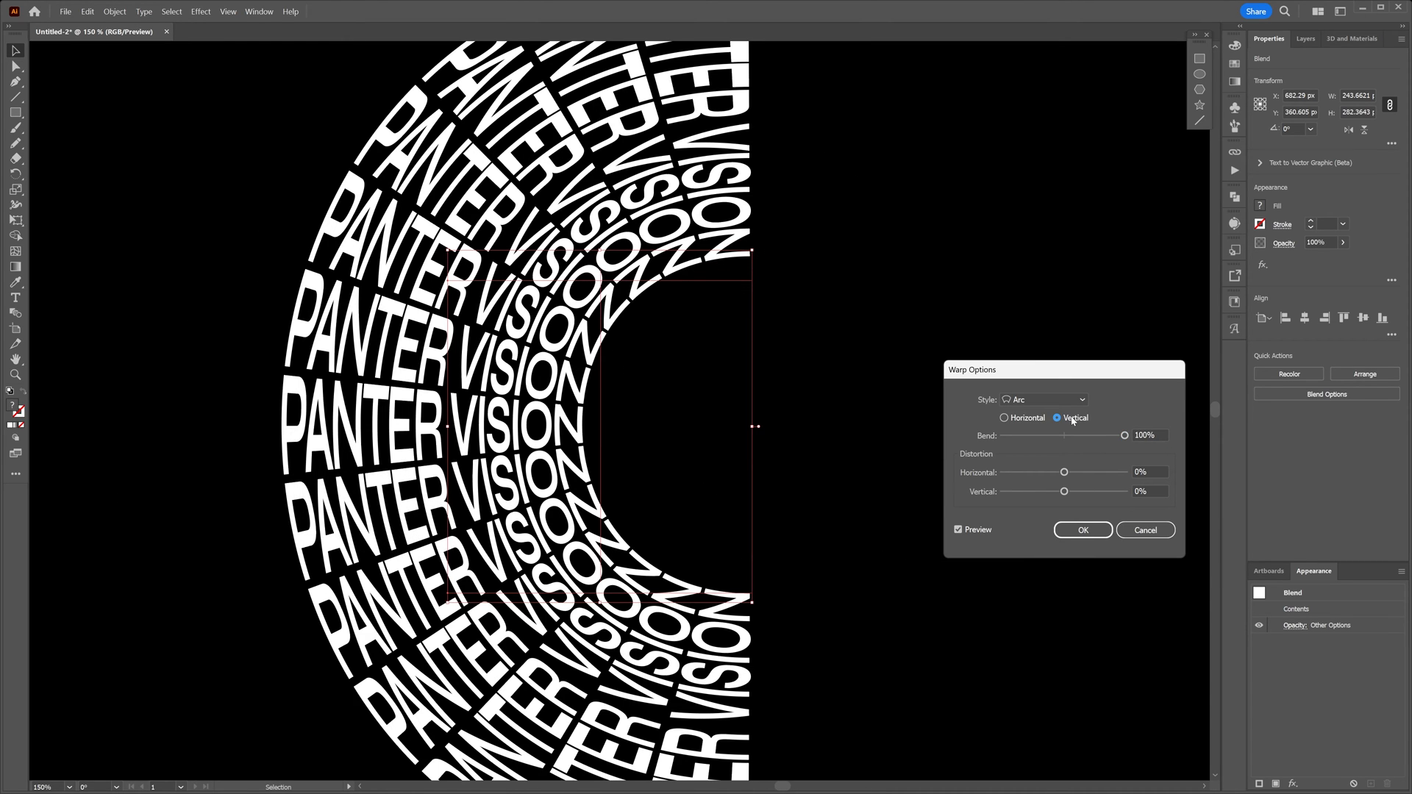
- Preview the Arc Lower warp in horizontal then vertical orientation
click(1043, 399)
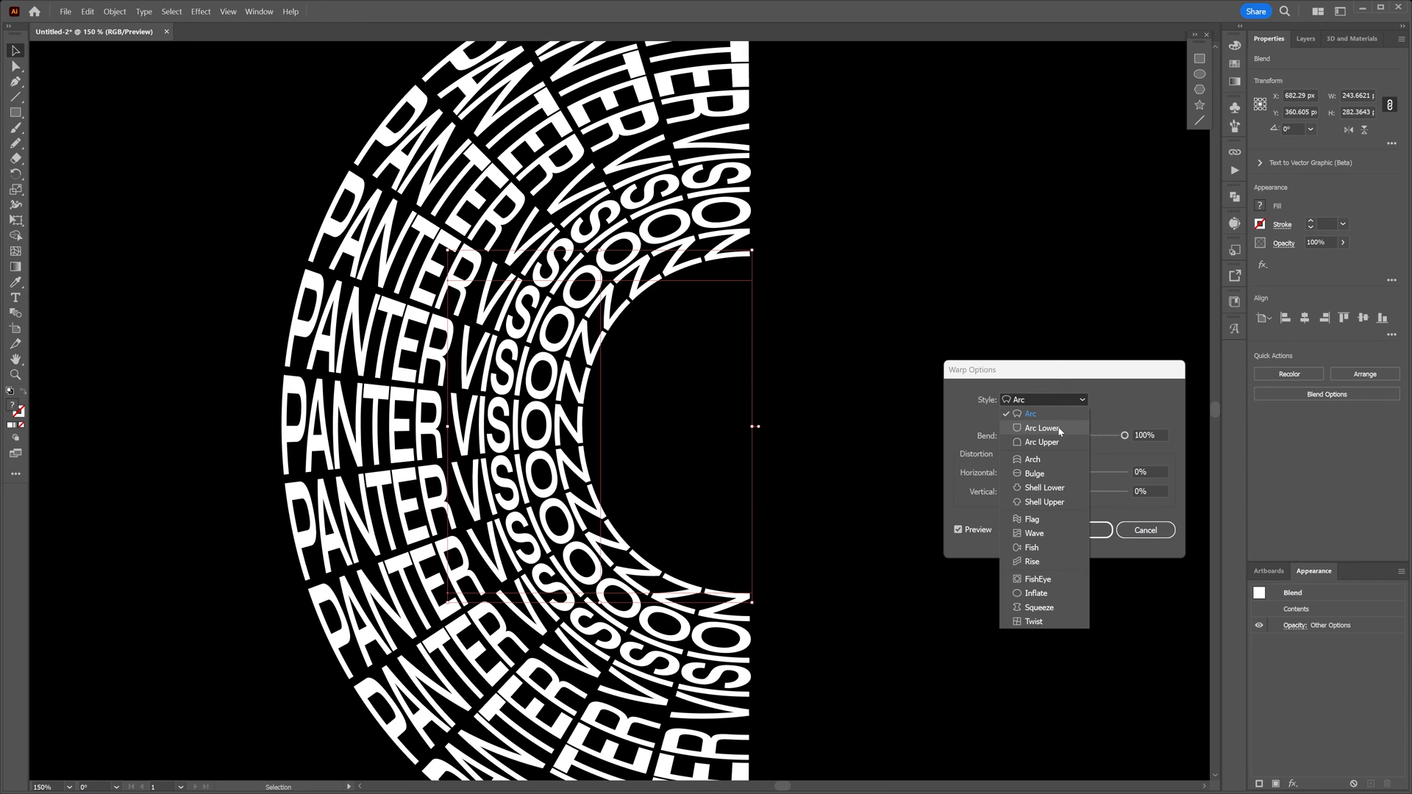
click(1062, 431)
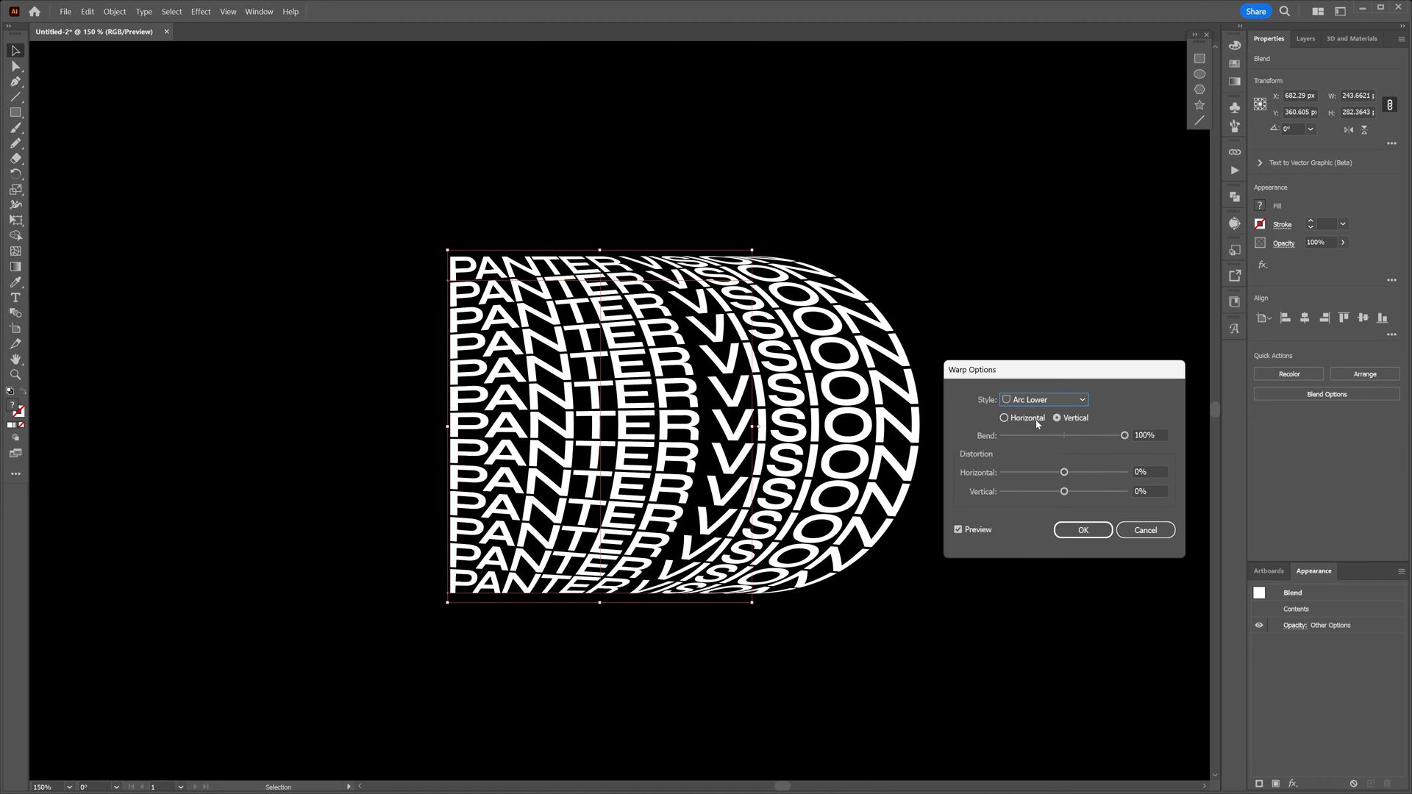
click(1005, 418)
click(1058, 417)
- Preview the Arch warp horizontally and adjust its bend amount
click(1048, 400)
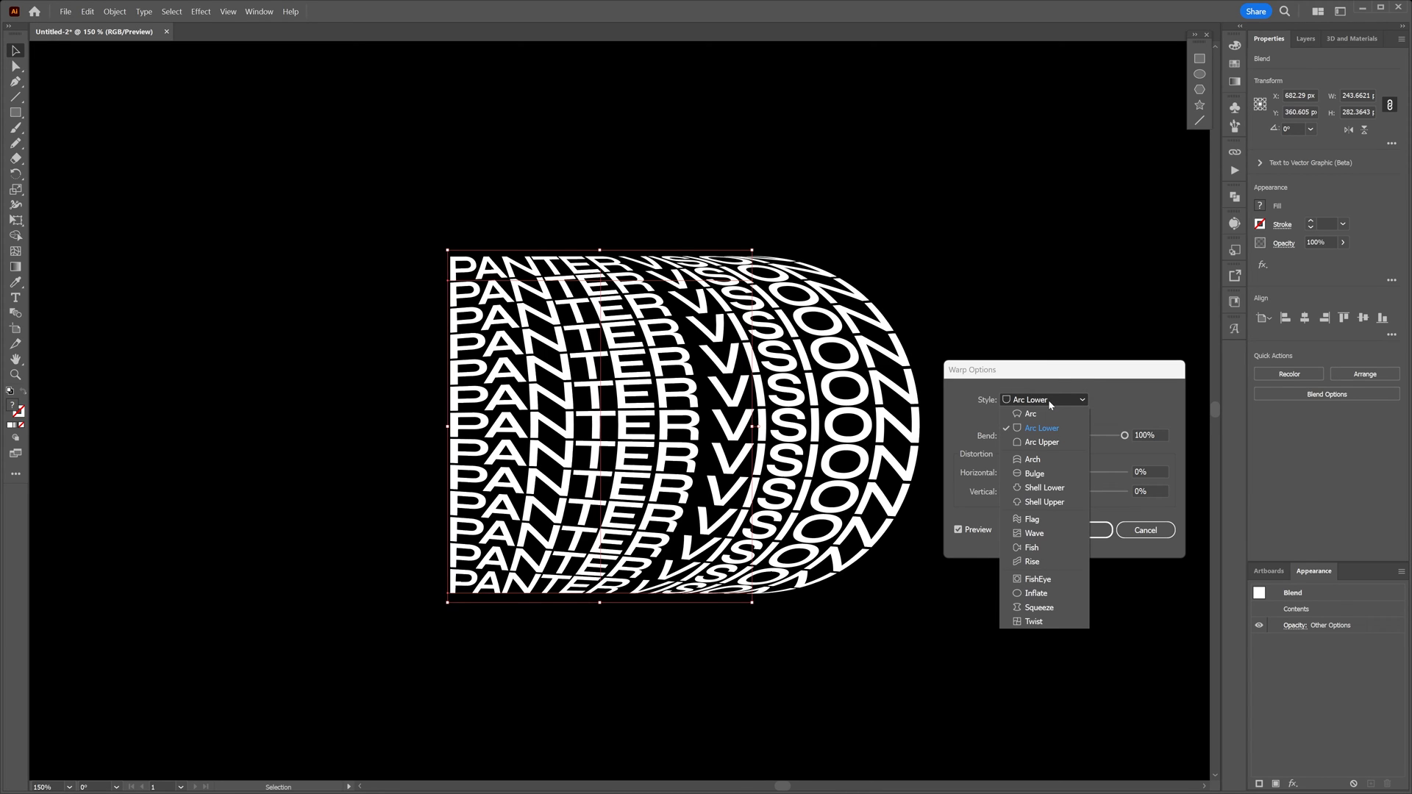
click(1047, 459)
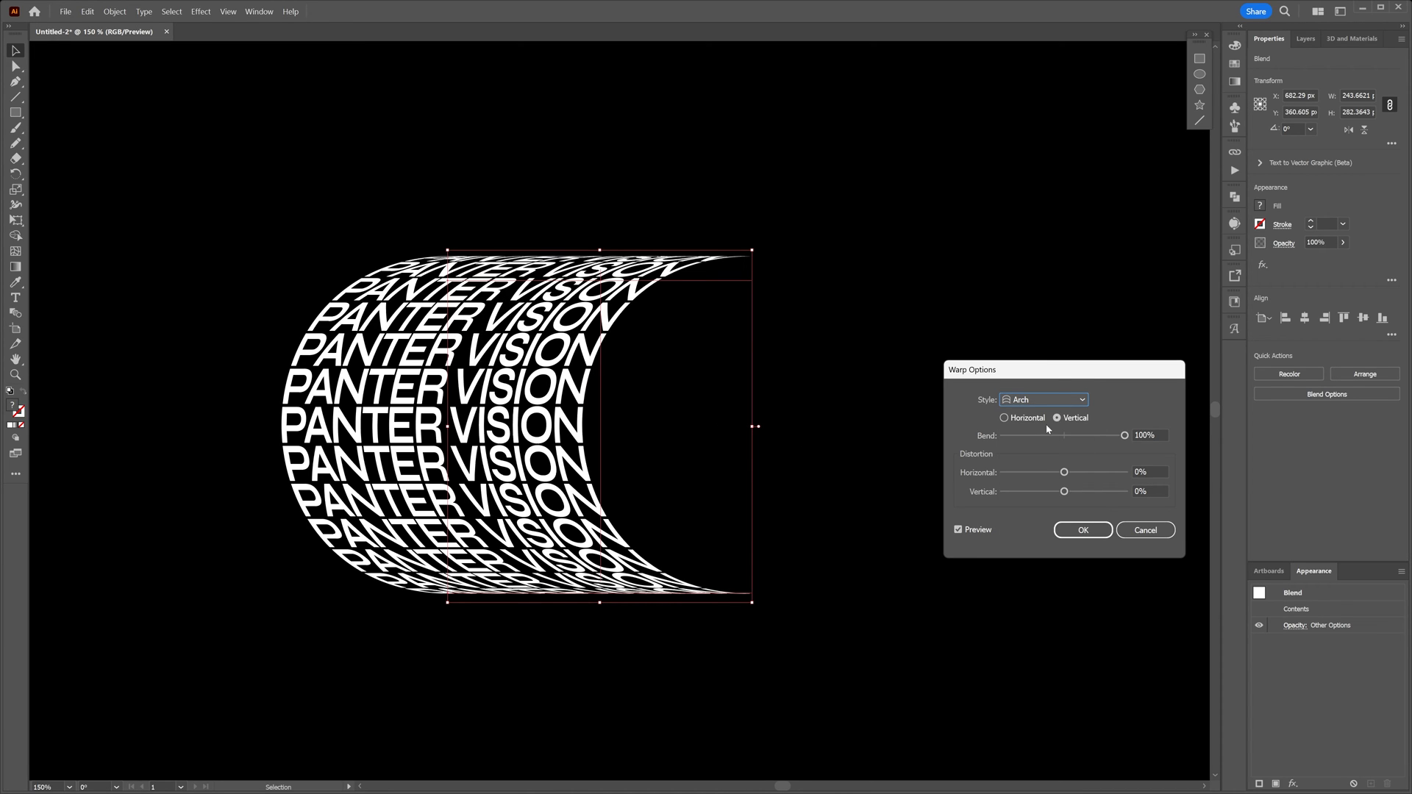
click(1019, 419)
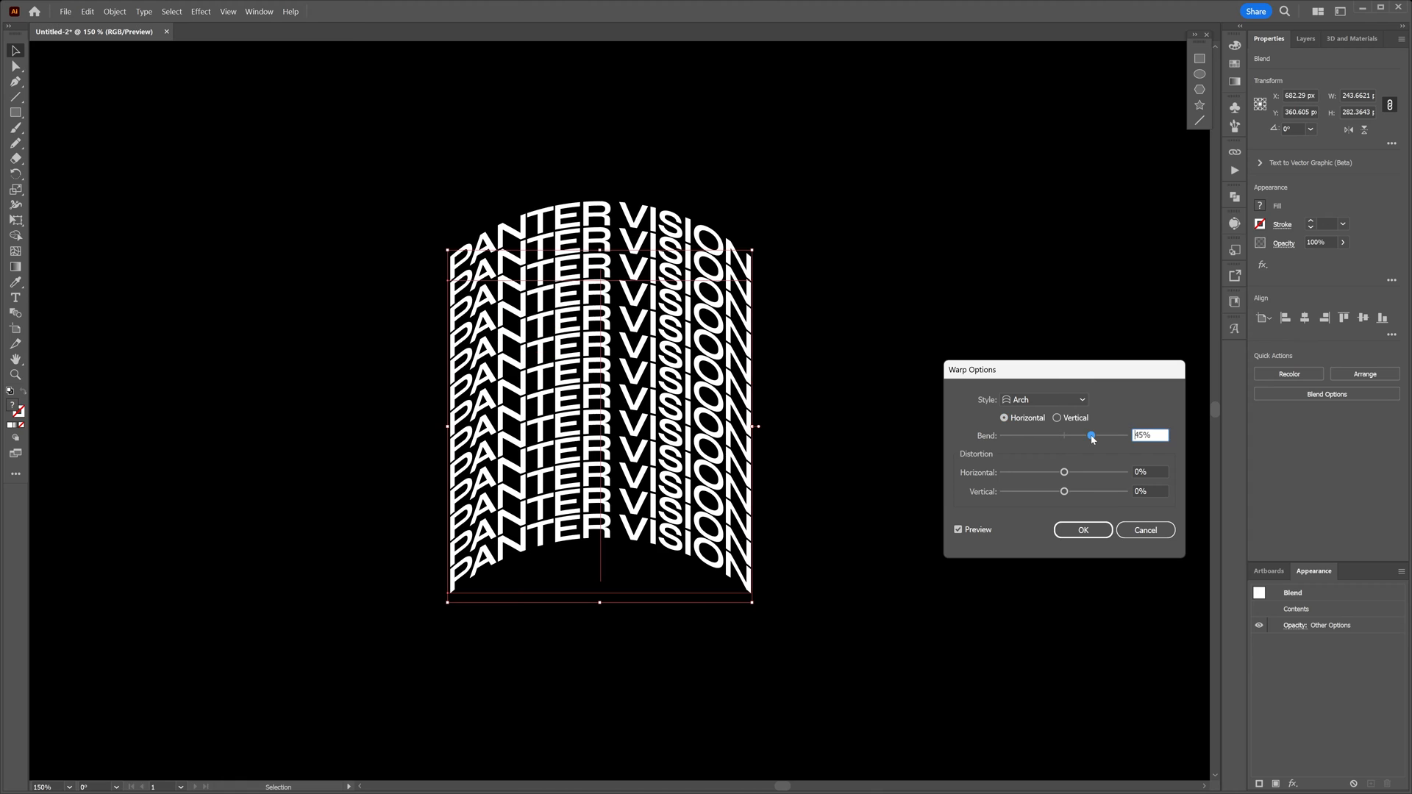
click(1124, 435)
- Preview the Bulge warp and switch it to a vertical bend
click(1035, 398)
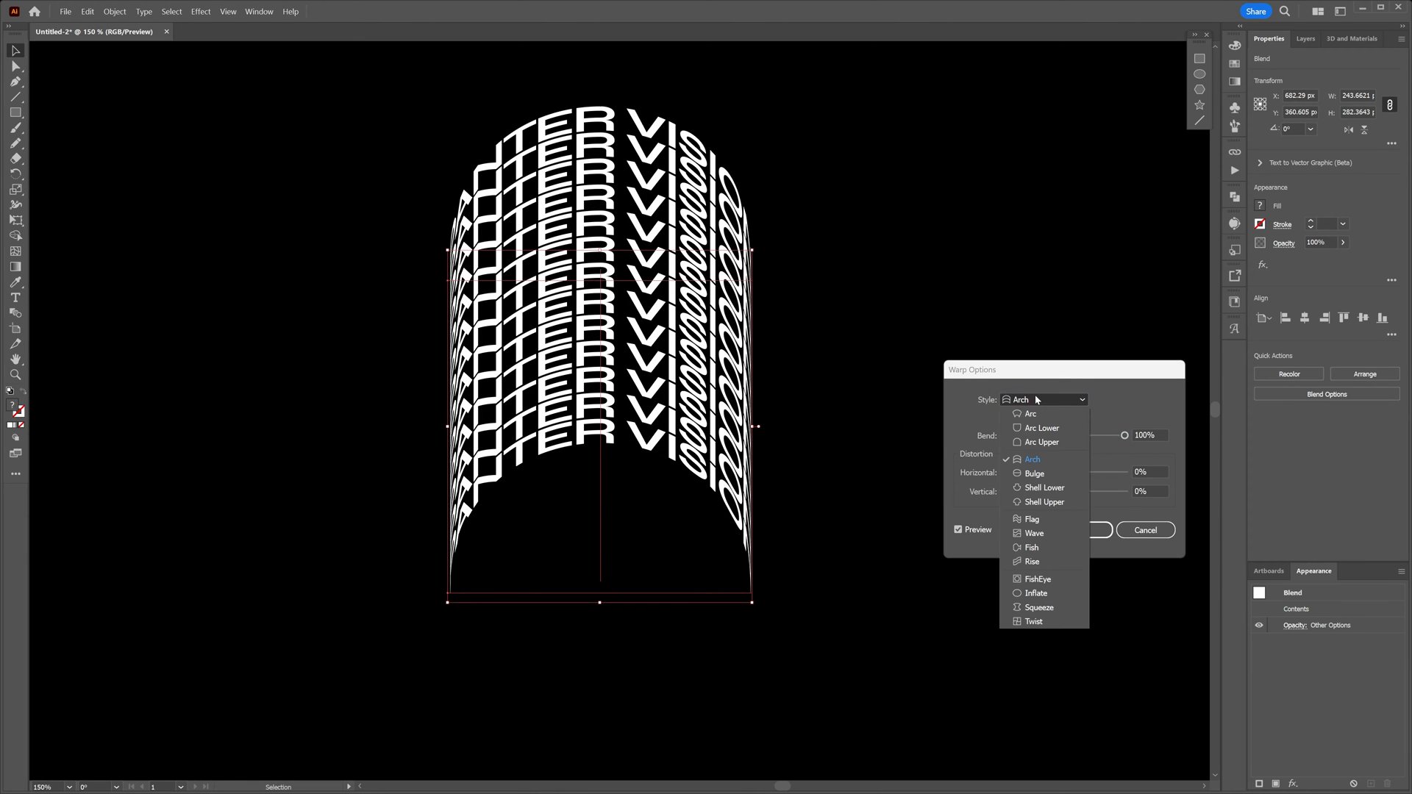
click(1037, 473)
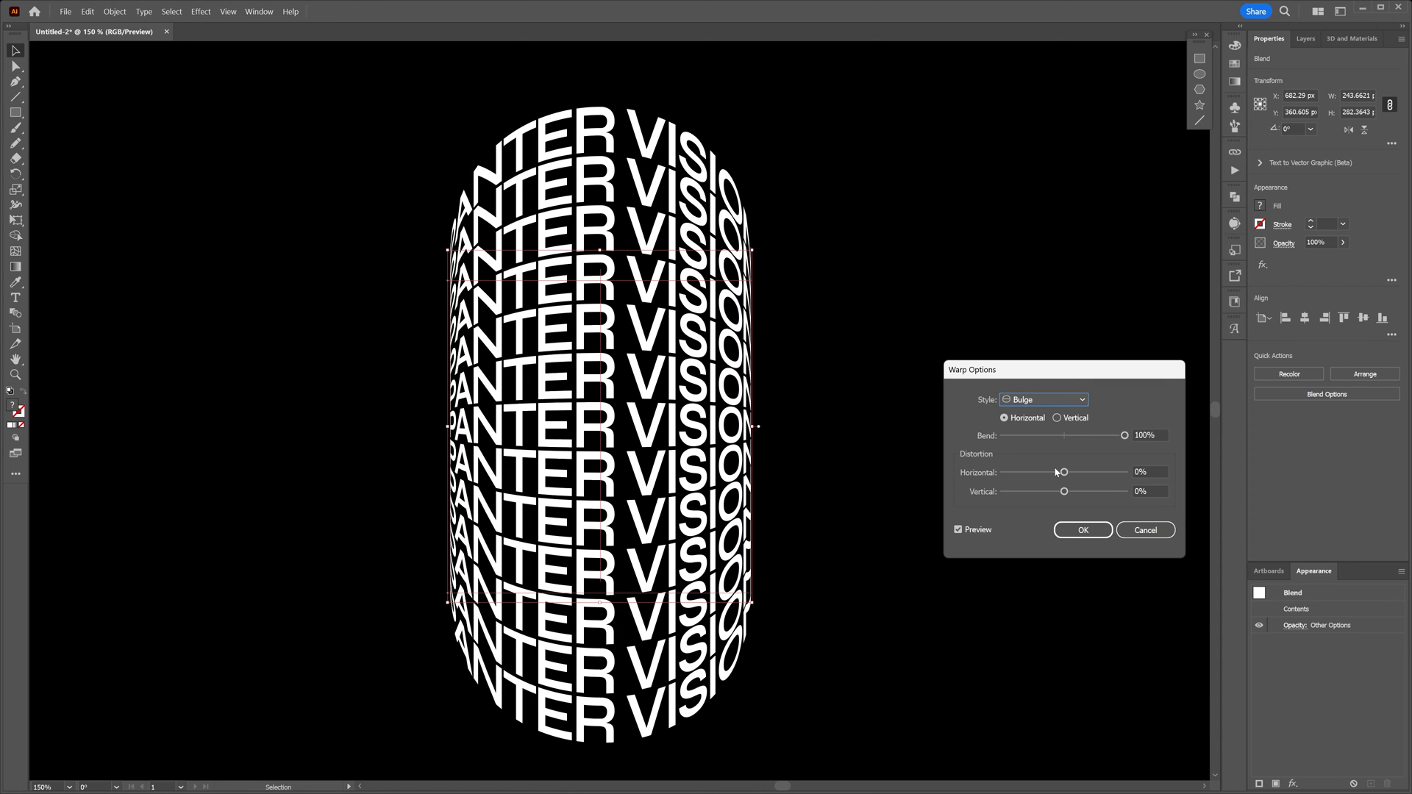
click(1057, 418)
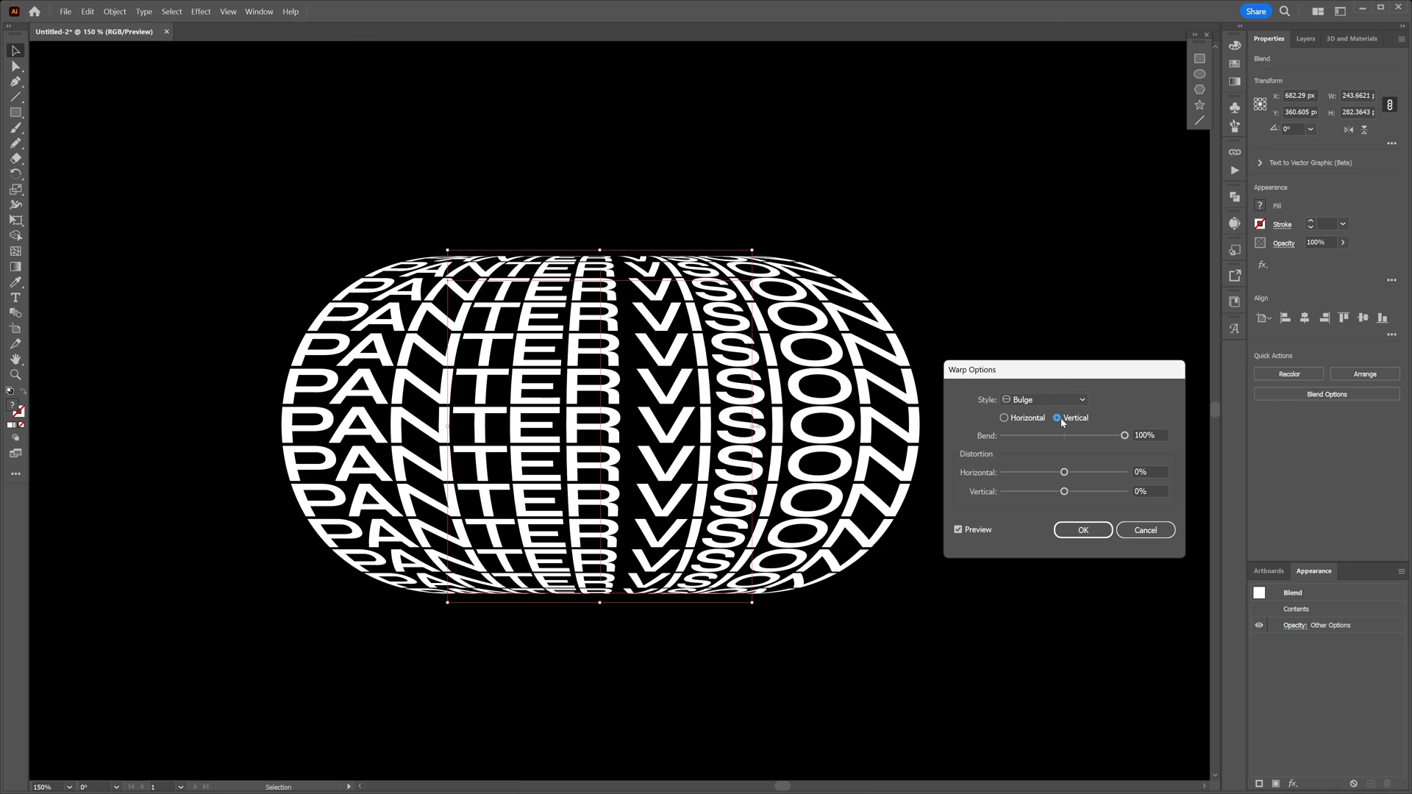
click(1059, 399)
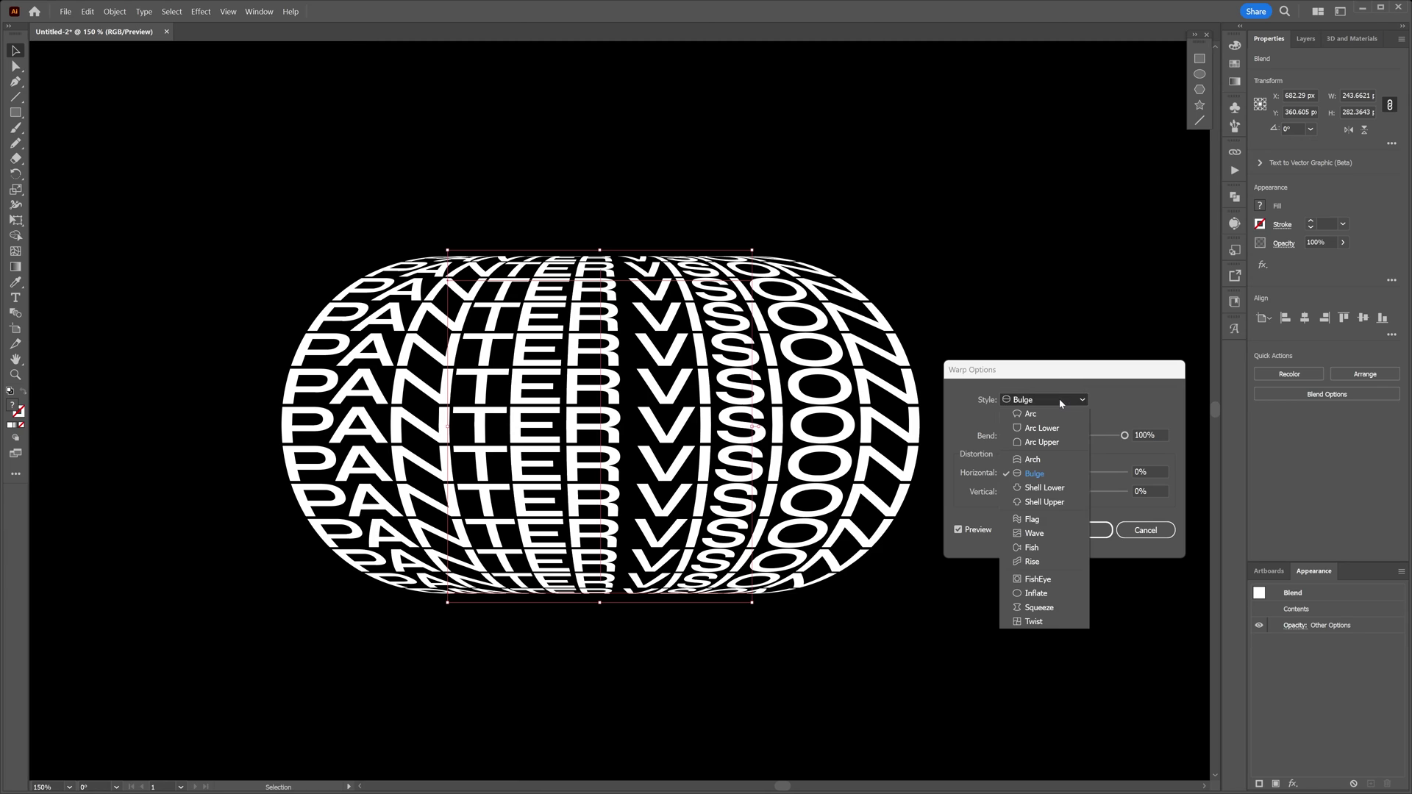
- Preview the Shell Lower warp in horizontal orientation
click(1065, 489)
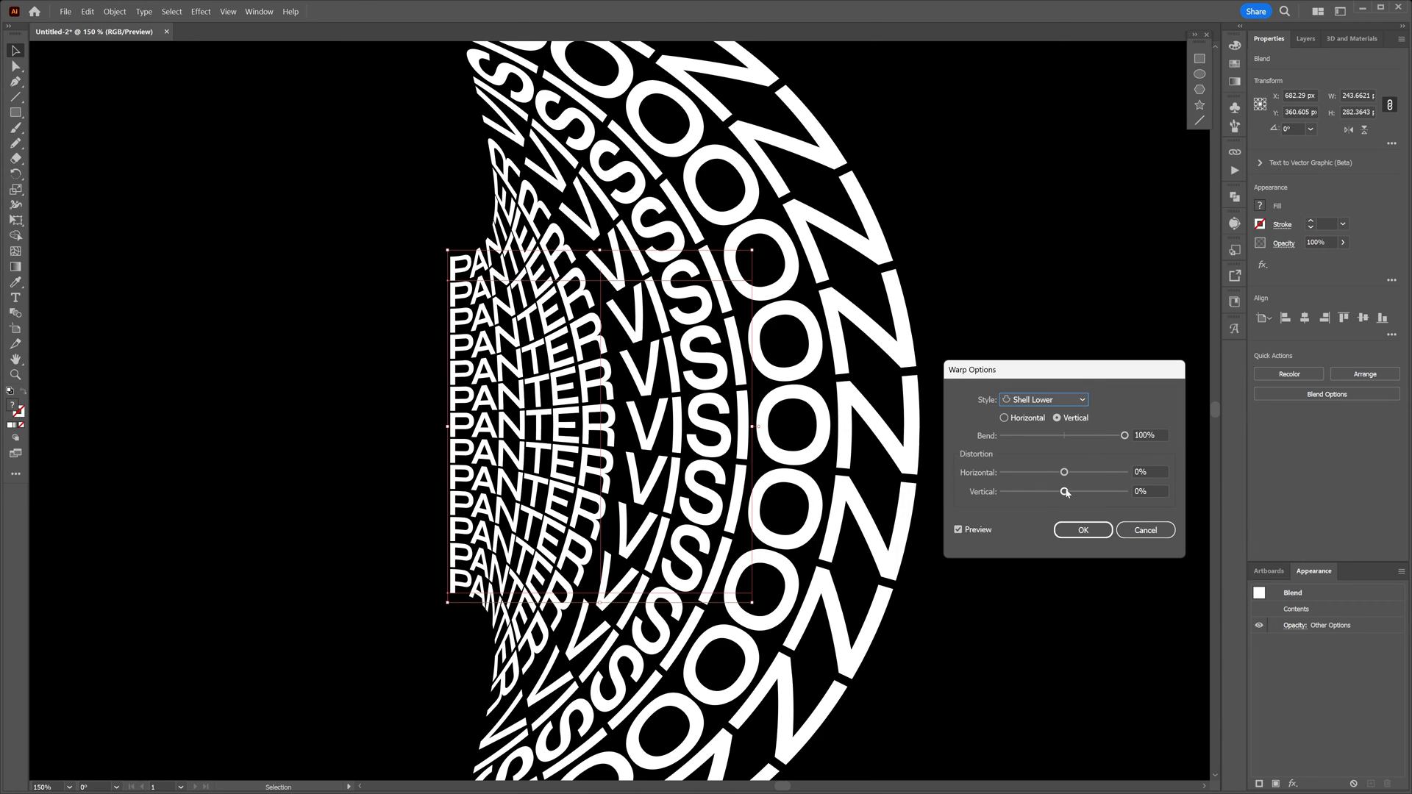
click(1005, 418)
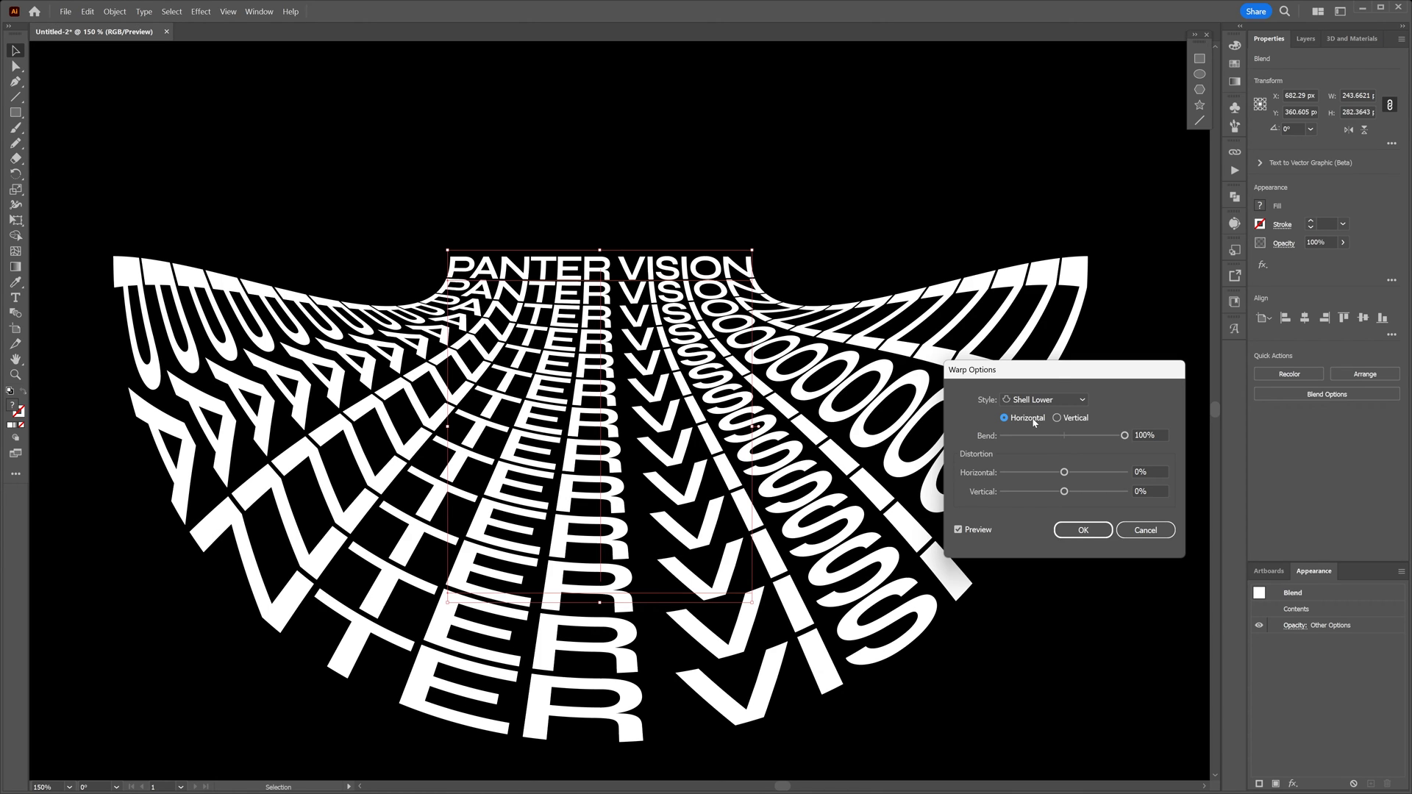
click(1042, 399)
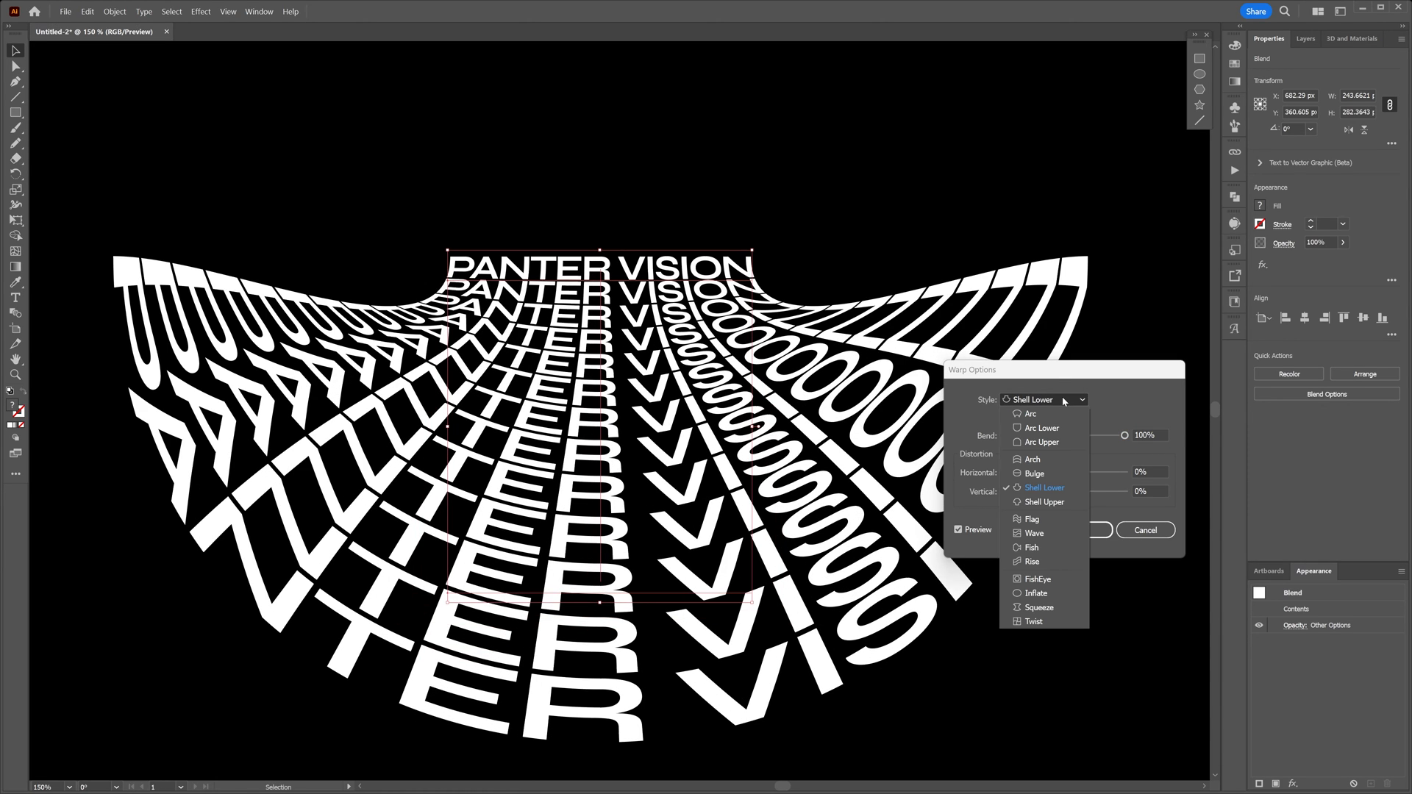
- Preview the Shell Upper warp vertically, then back to horizontal
click(1065, 505)
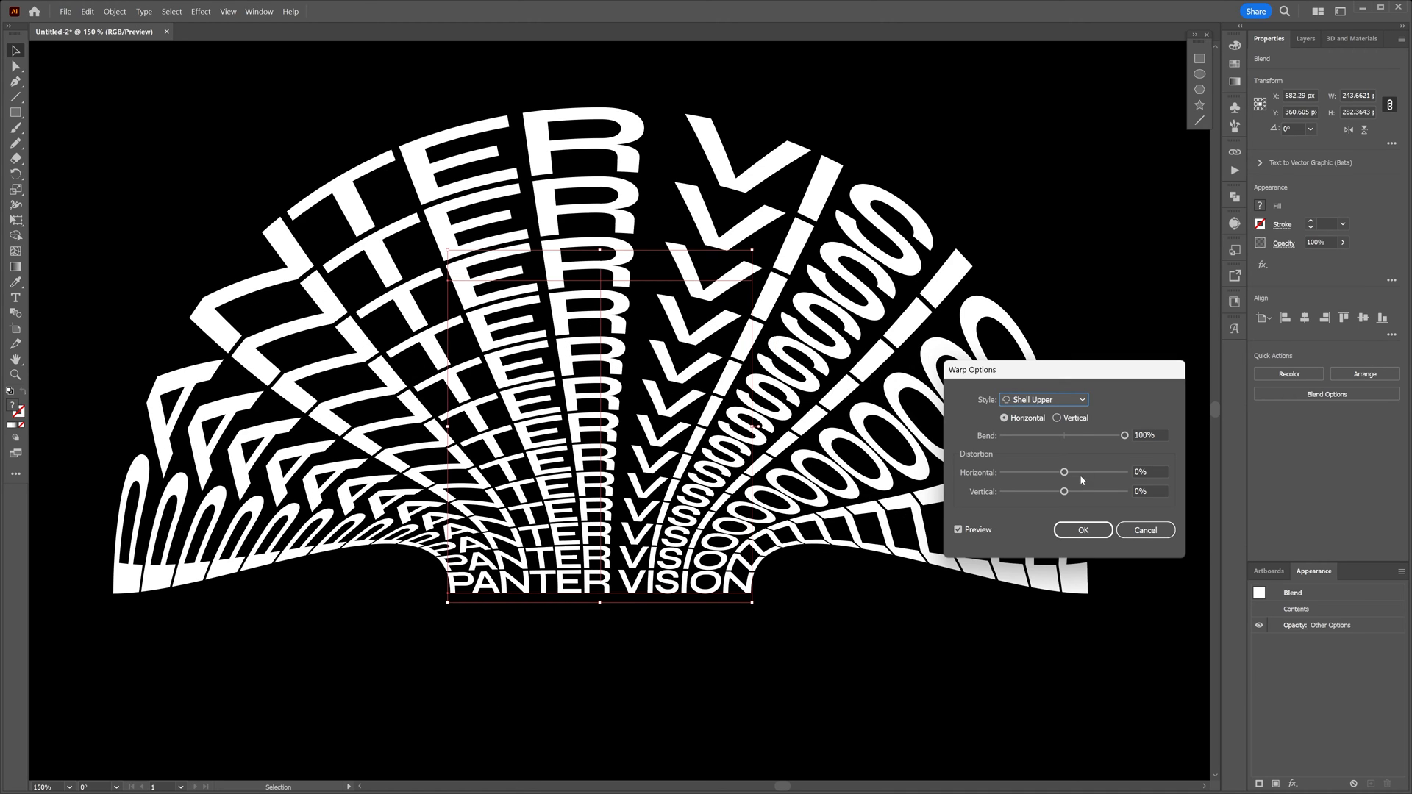
click(1069, 419)
click(1004, 419)
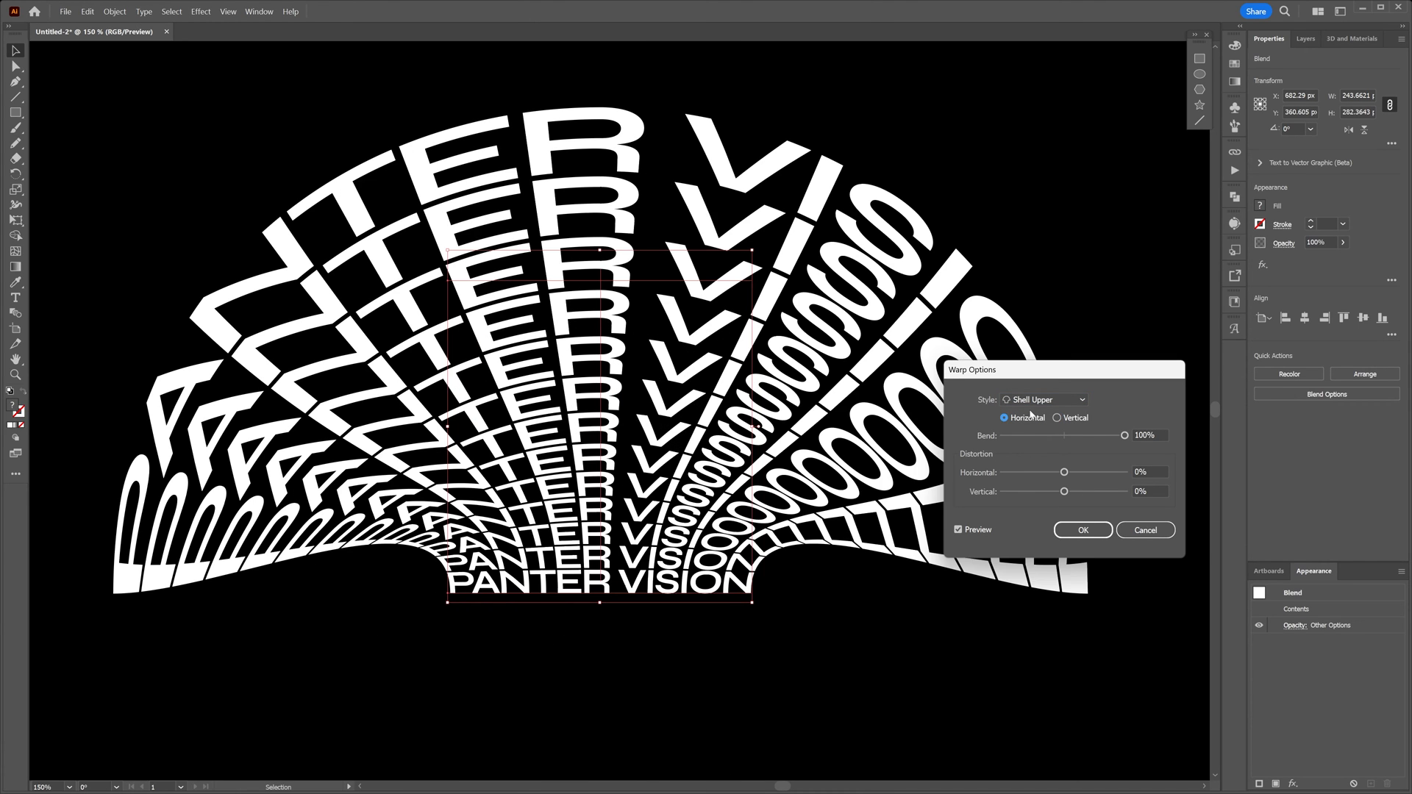
click(1043, 399)
- Preview a vertical Flag warp with the bend weakened to about 42%
click(1034, 518)
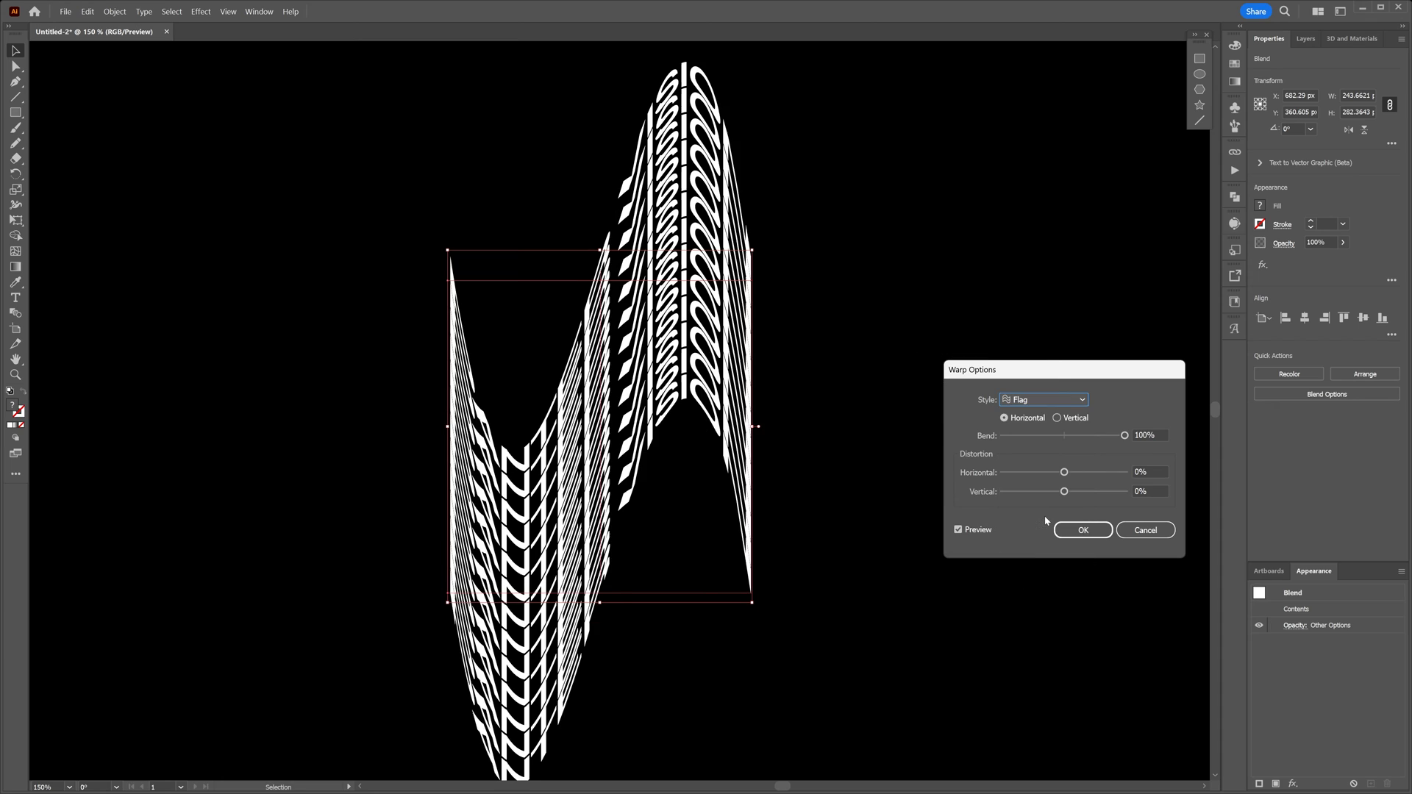
mouse_move(1125, 435)
mouse_down()
mouse_move(1088, 436)
mouse_move(1097, 472)
mouse_move(1070, 492)
mouse_up()
click(1069, 420)
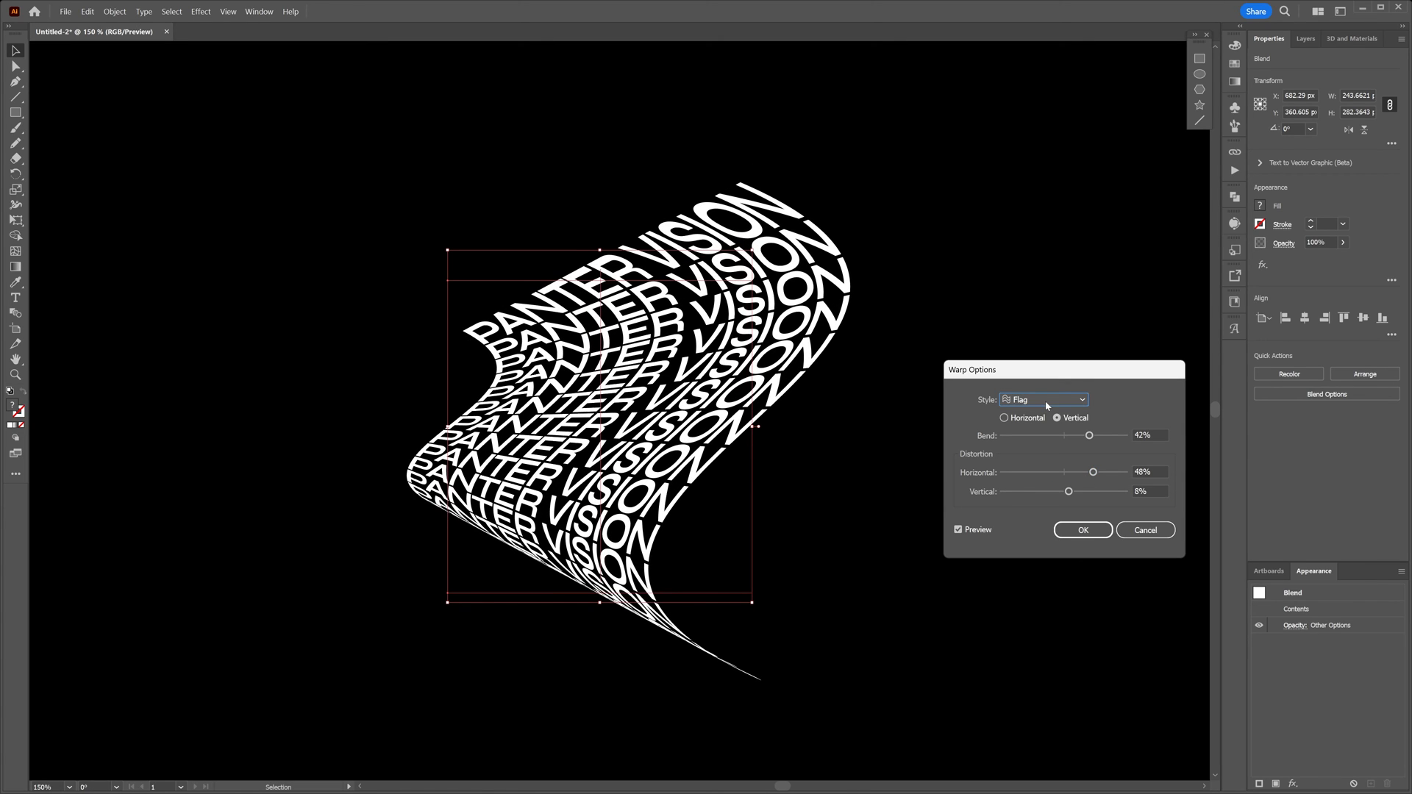
- Preview a Wave warp with distortion zeroed, an 18% bend and horizontal orientation
click(1045, 401)
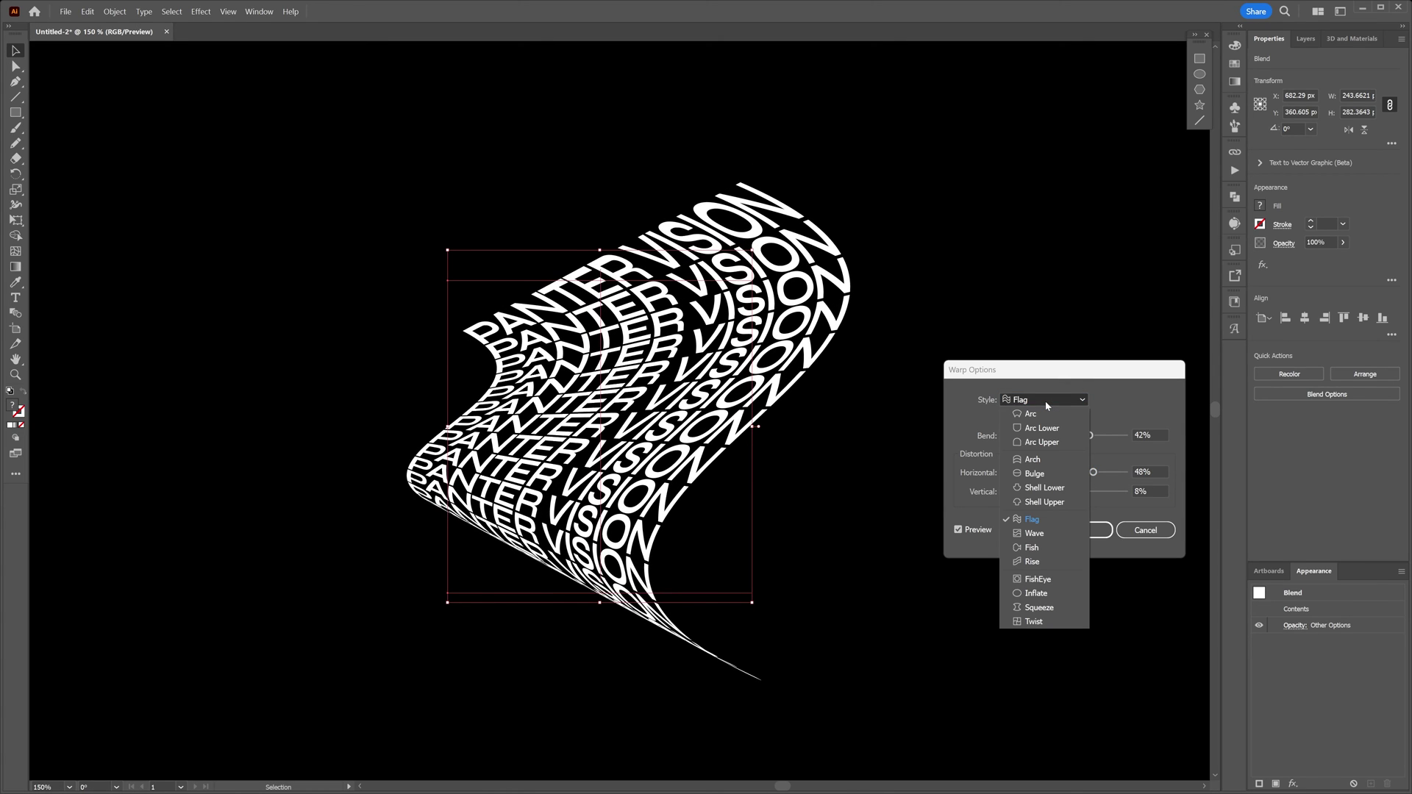
click(1050, 536)
text(0)
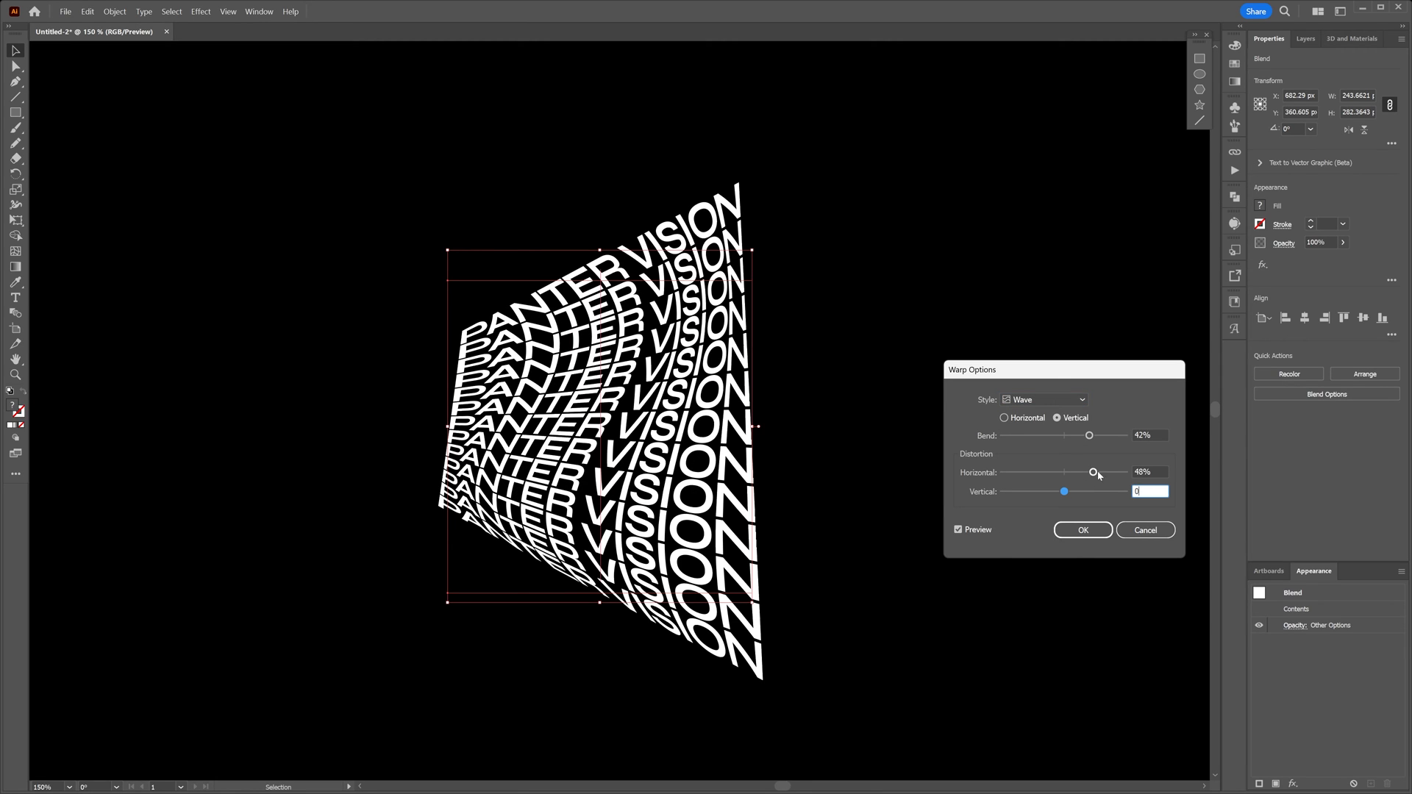
click(1147, 473)
text(0)
click(1145, 436)
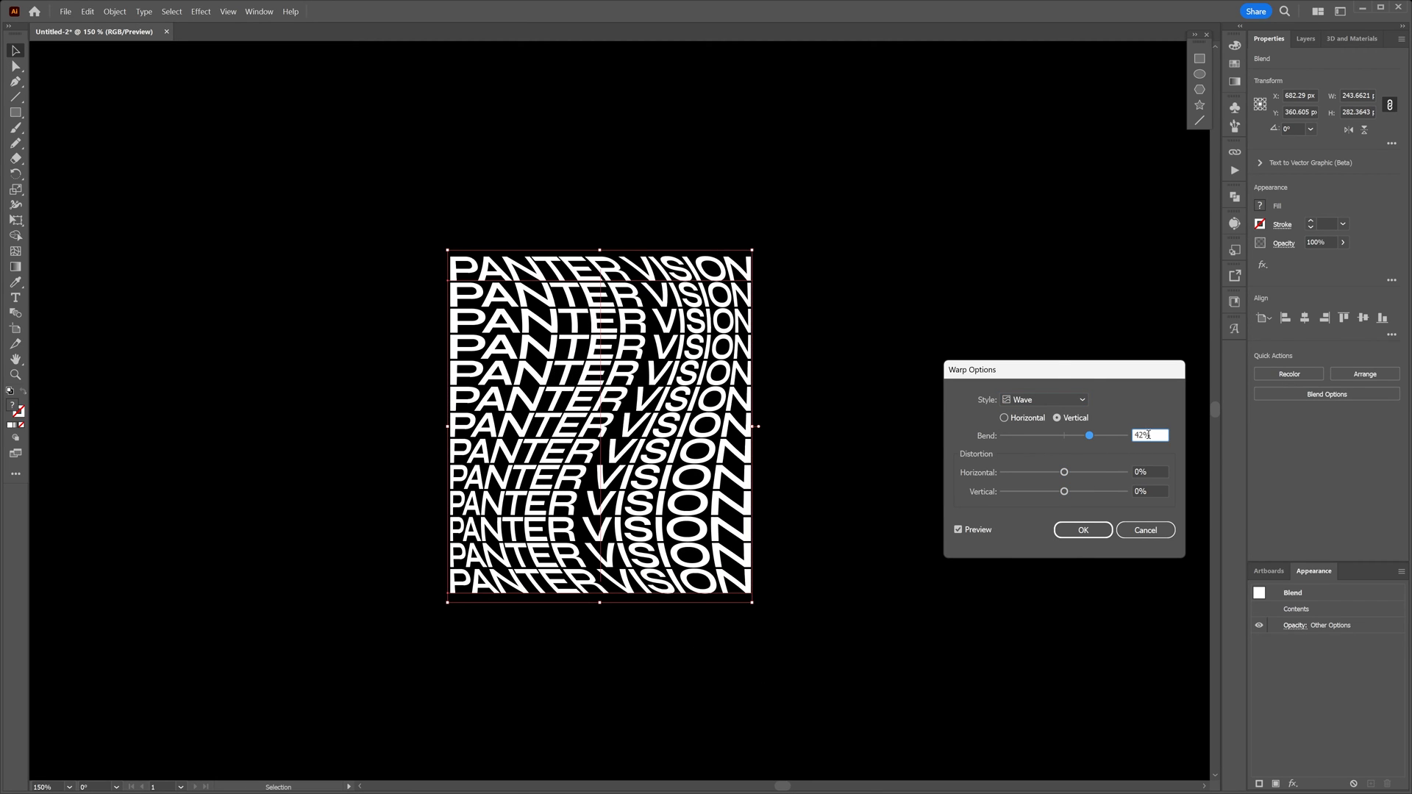
mouse_move(1090, 436)
mouse_down()
mouse_move(1109, 437)
mouse_move(1075, 435)
mouse_up()
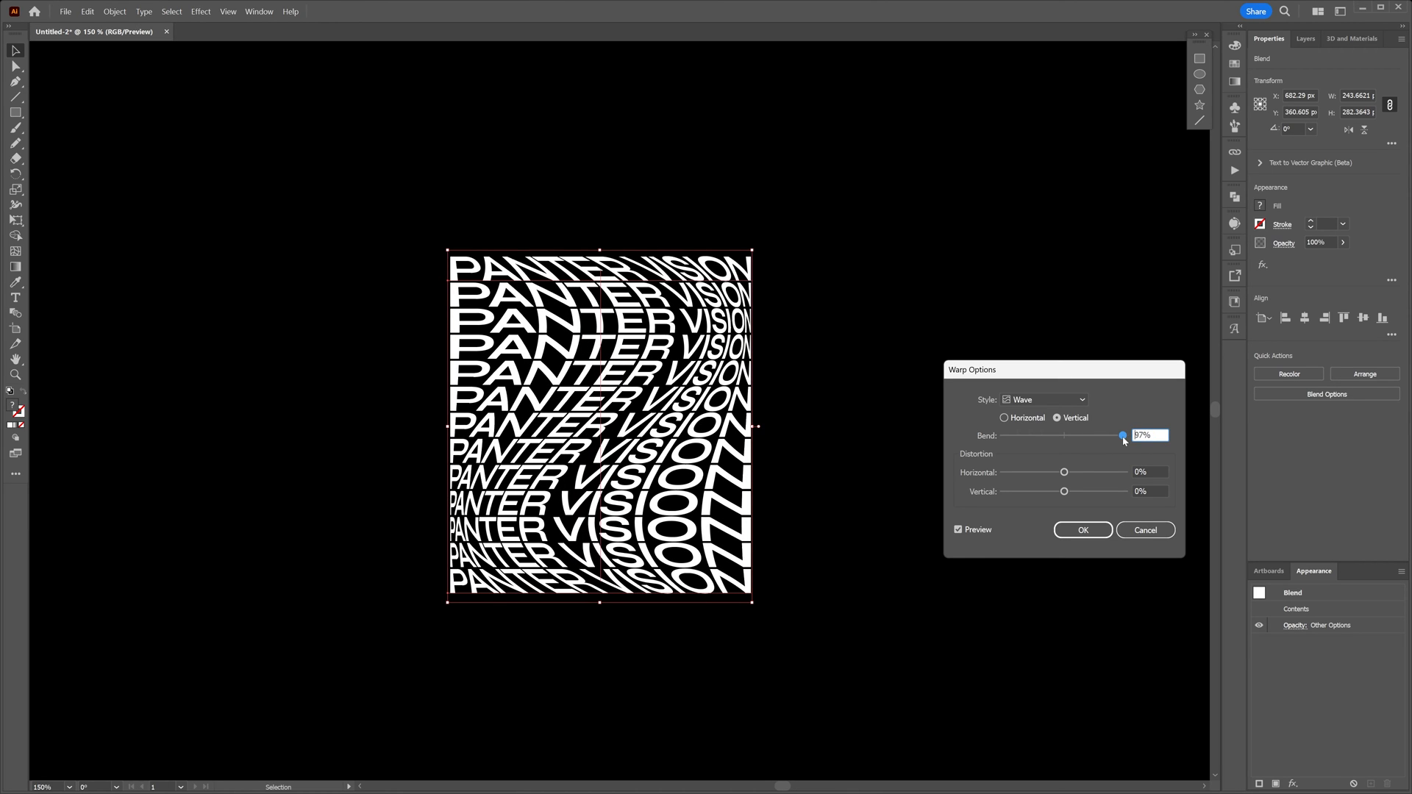
click(1005, 419)
- Preview the Fish warp, strengthening its bend in horizontal then vertical orientation
click(1048, 399)
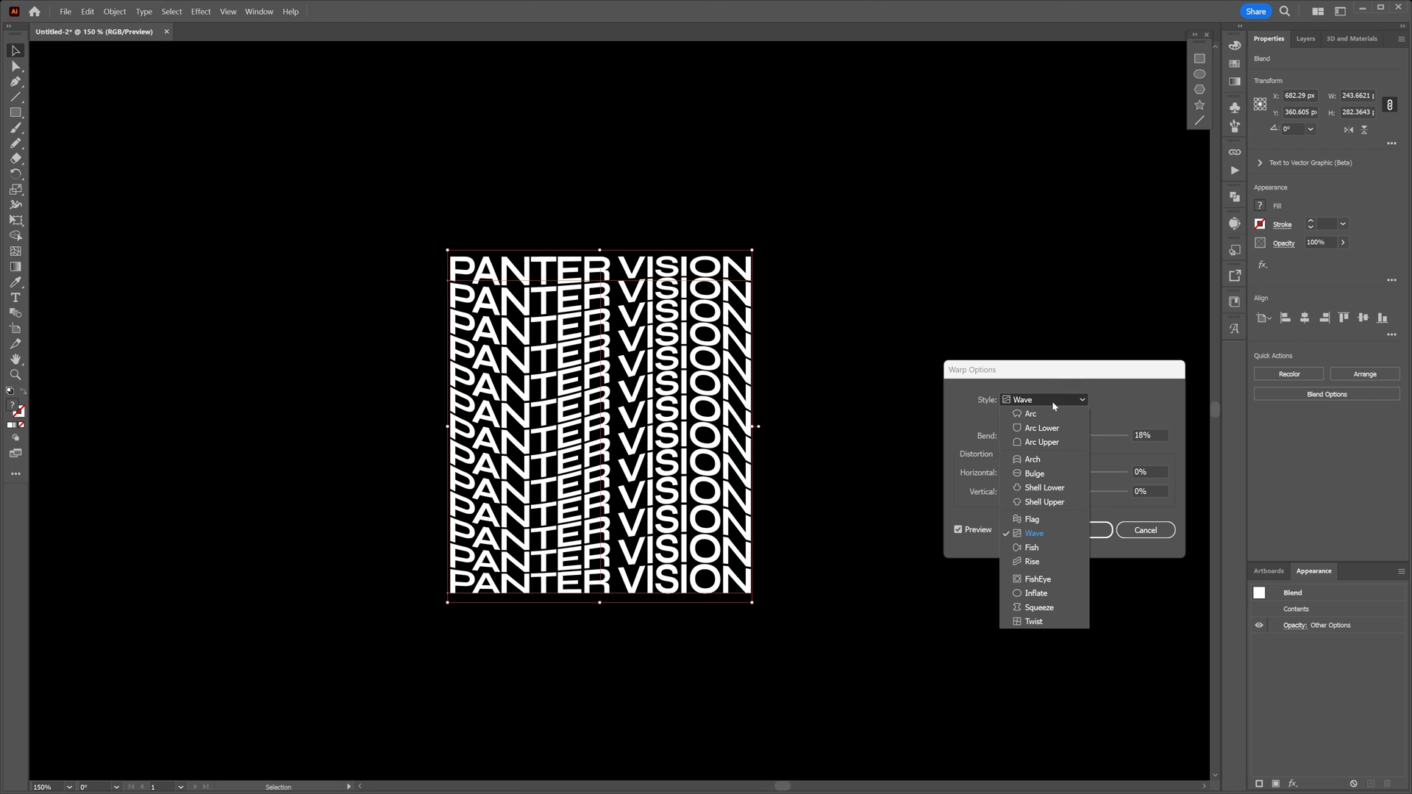
click(1039, 549)
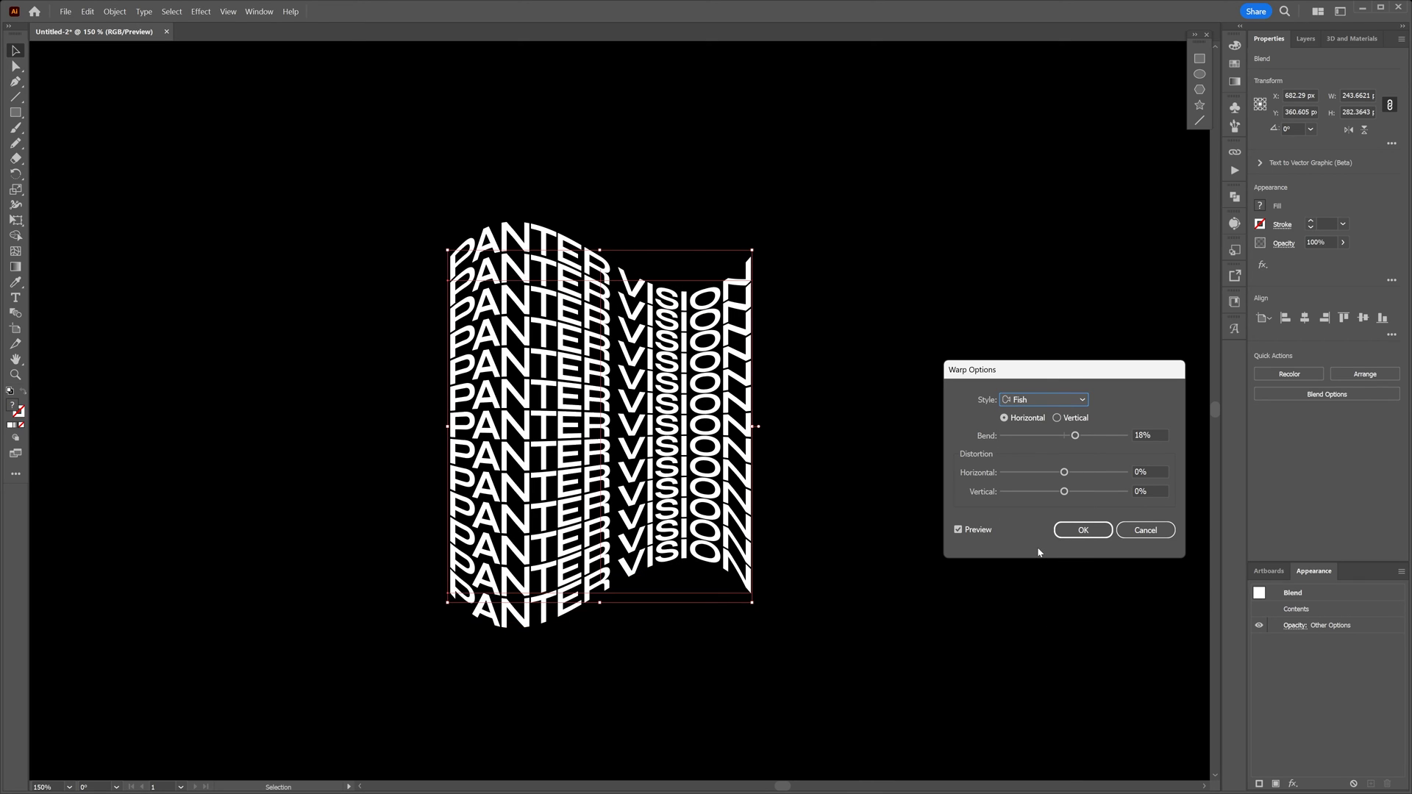
drag(1074, 436, 1100, 436)
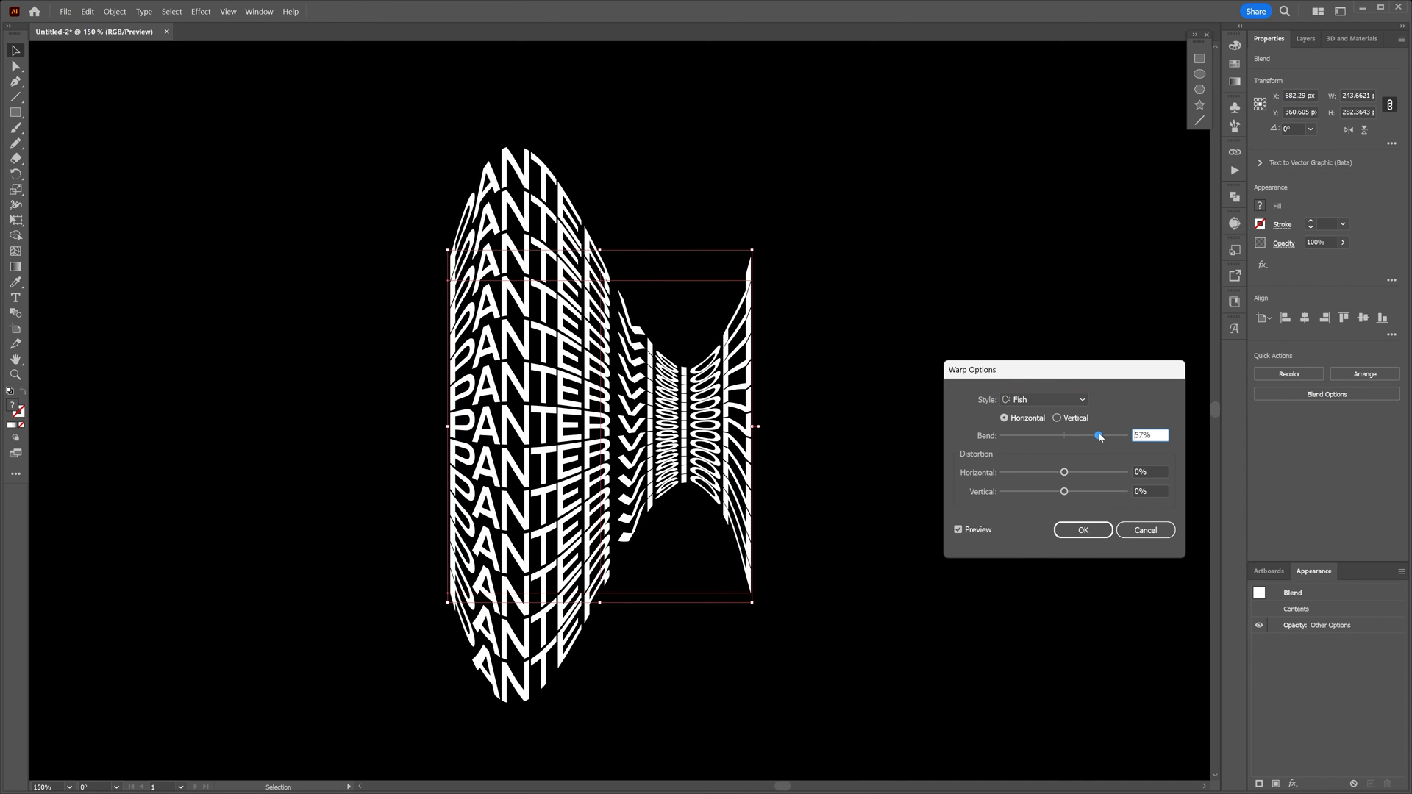
click(1073, 419)
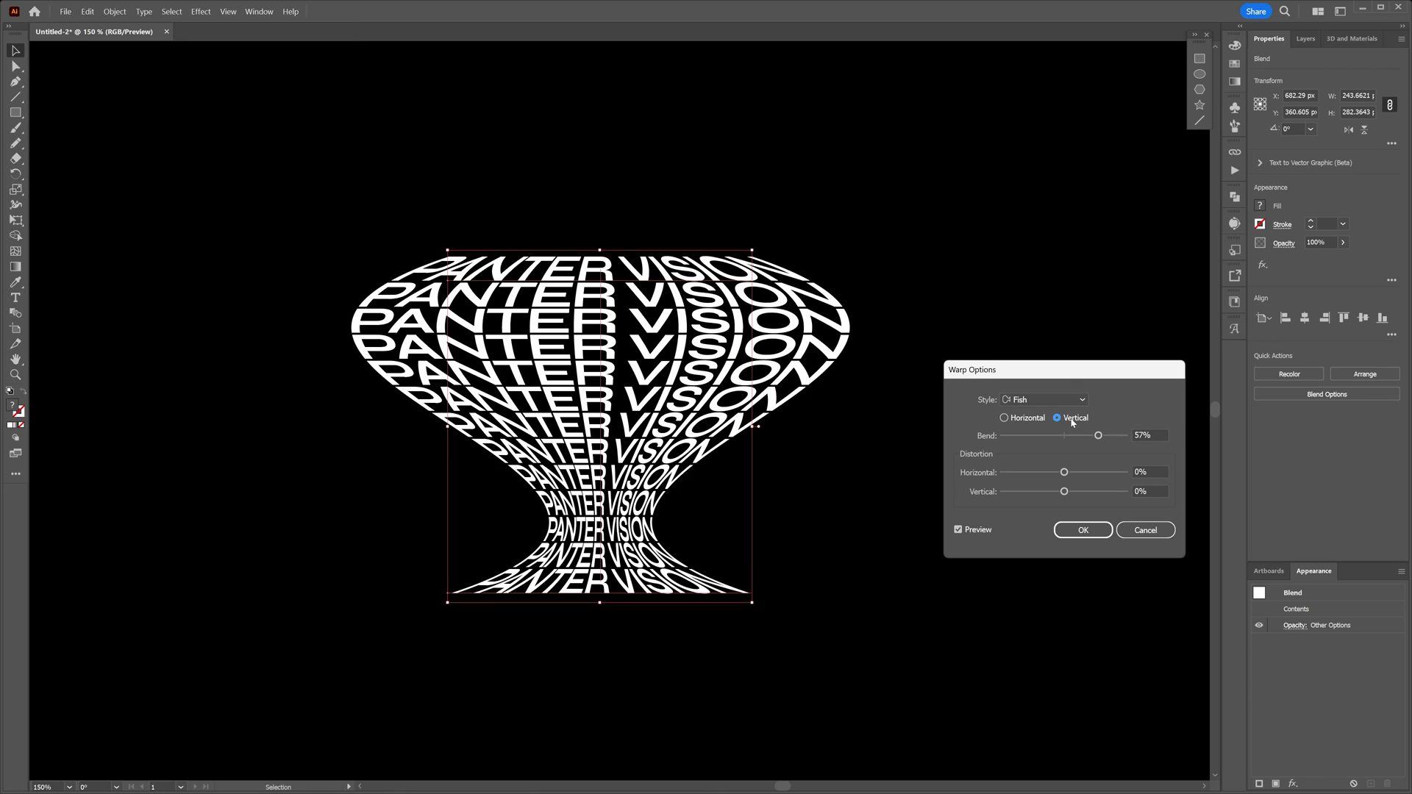
drag(1099, 437, 1115, 436)
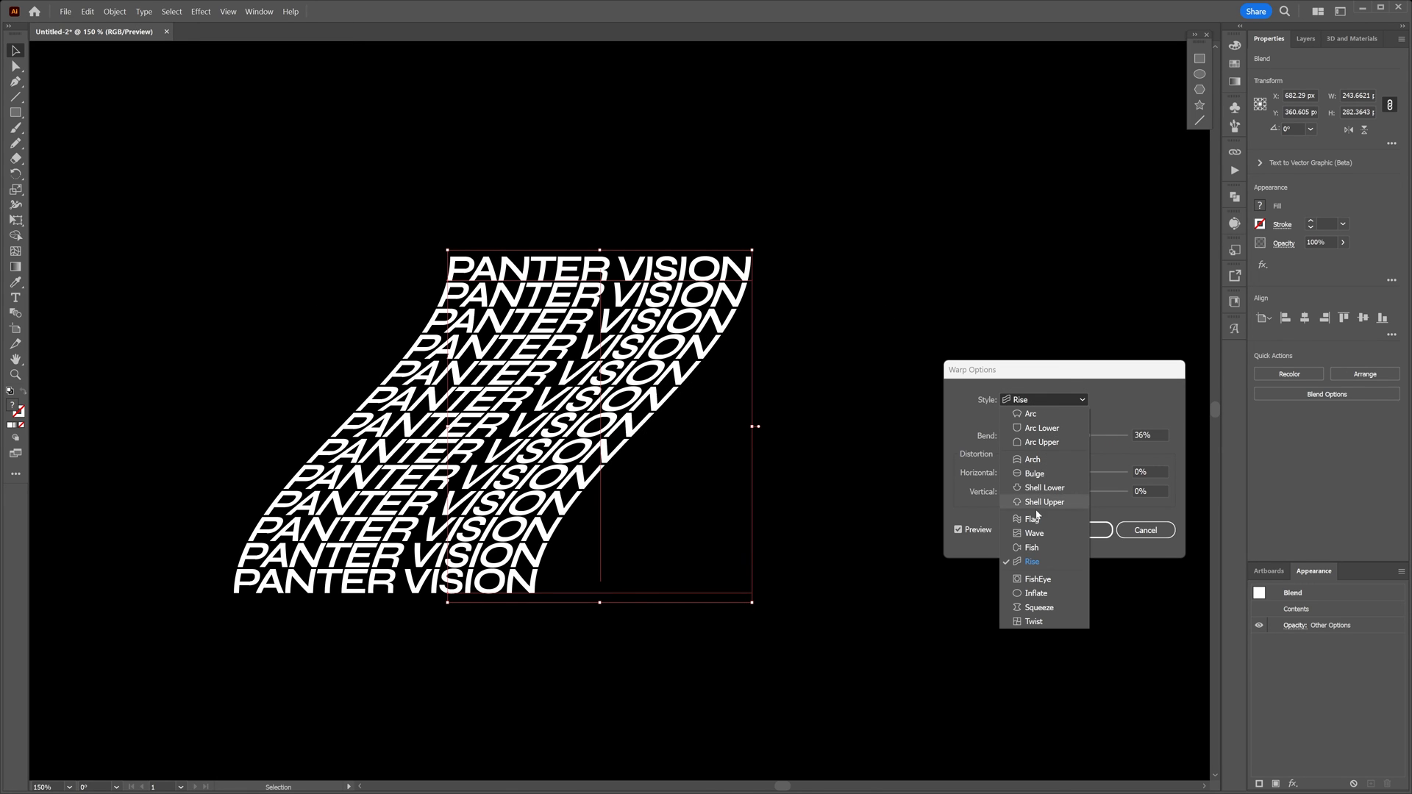
- Push a FishEye warp to 100% bend, then switch the style to Inflate
click(1037, 578)
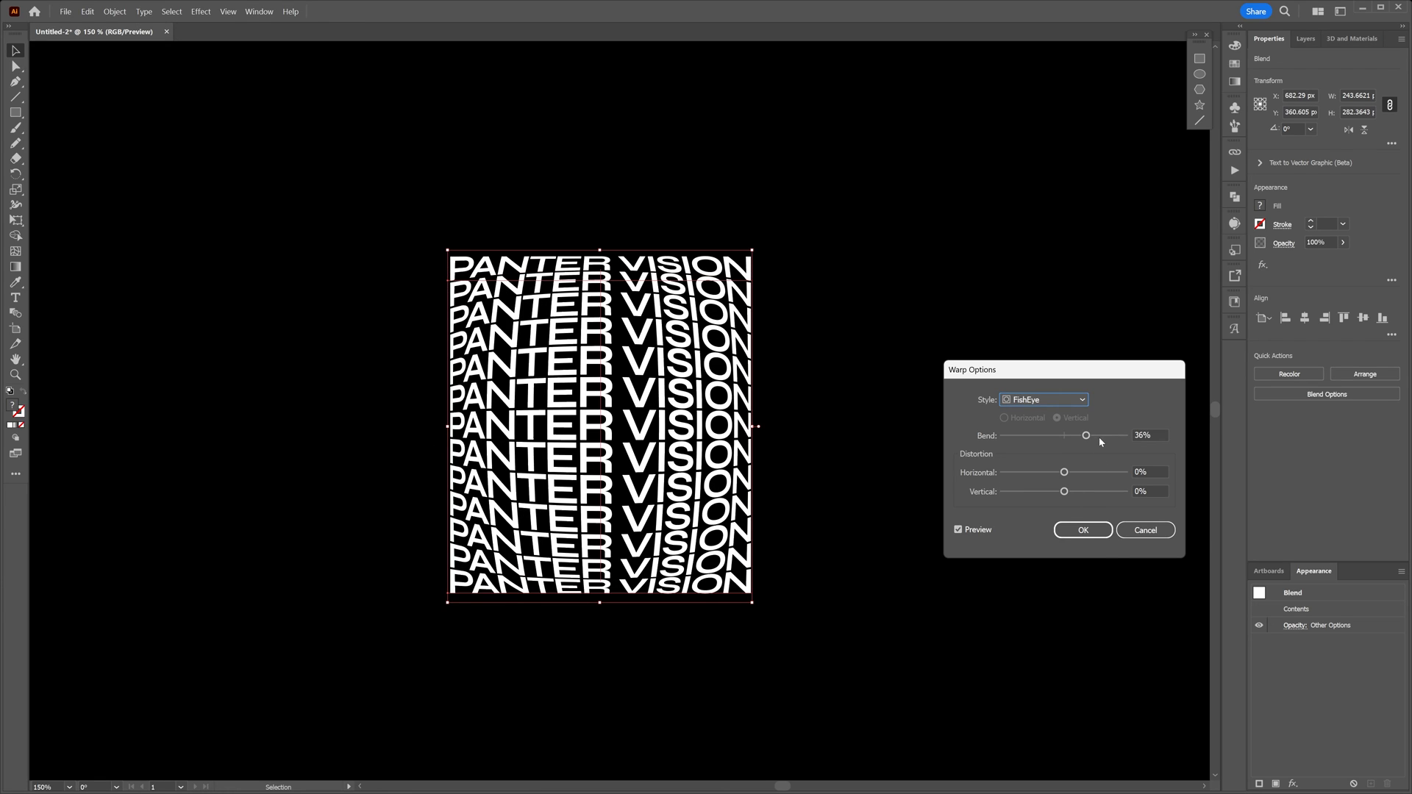
drag(1086, 436, 1128, 436)
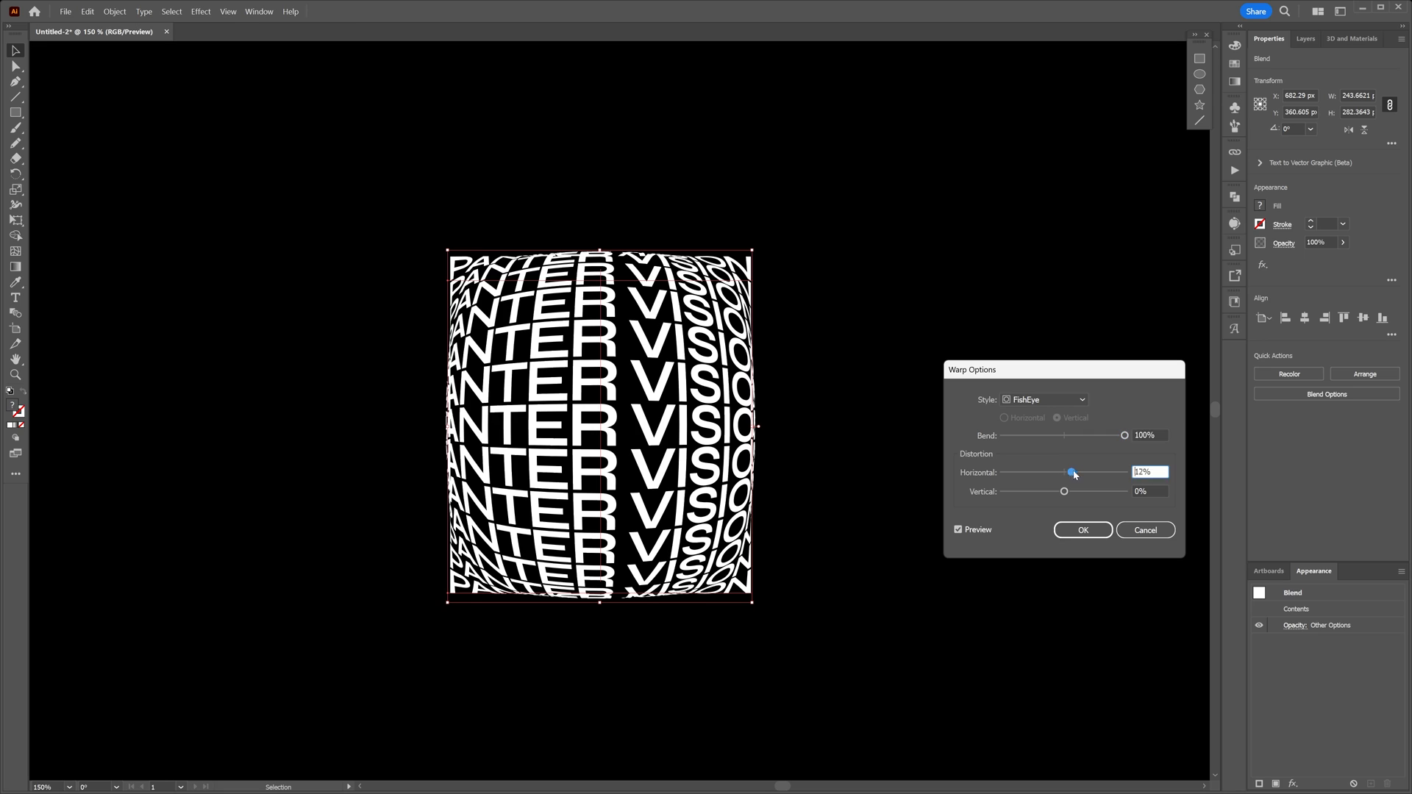
click(1043, 399)
click(1037, 593)
click(1042, 399)
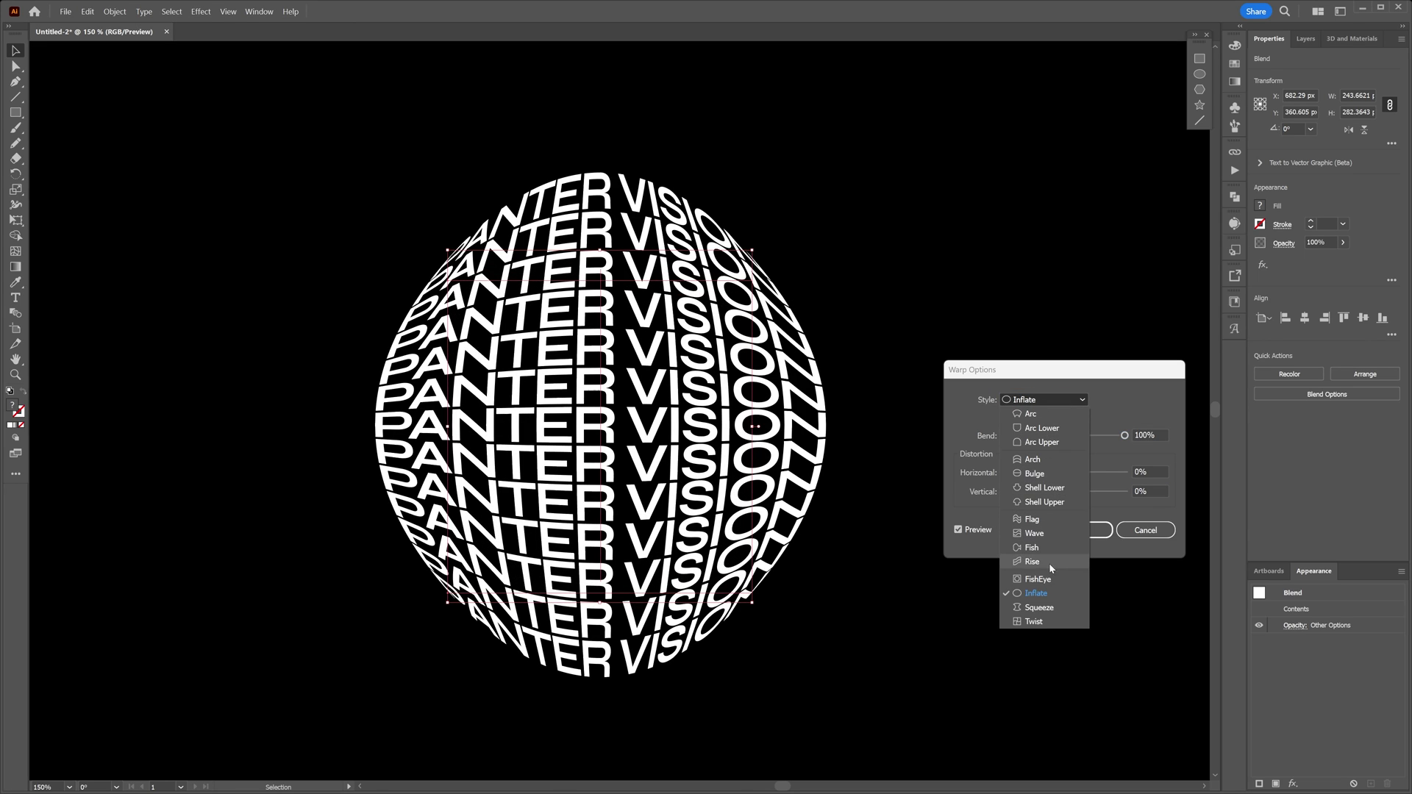
- Preview the Squeeze warp horizontally with Bend swept from -100% back to 100%
click(1056, 608)
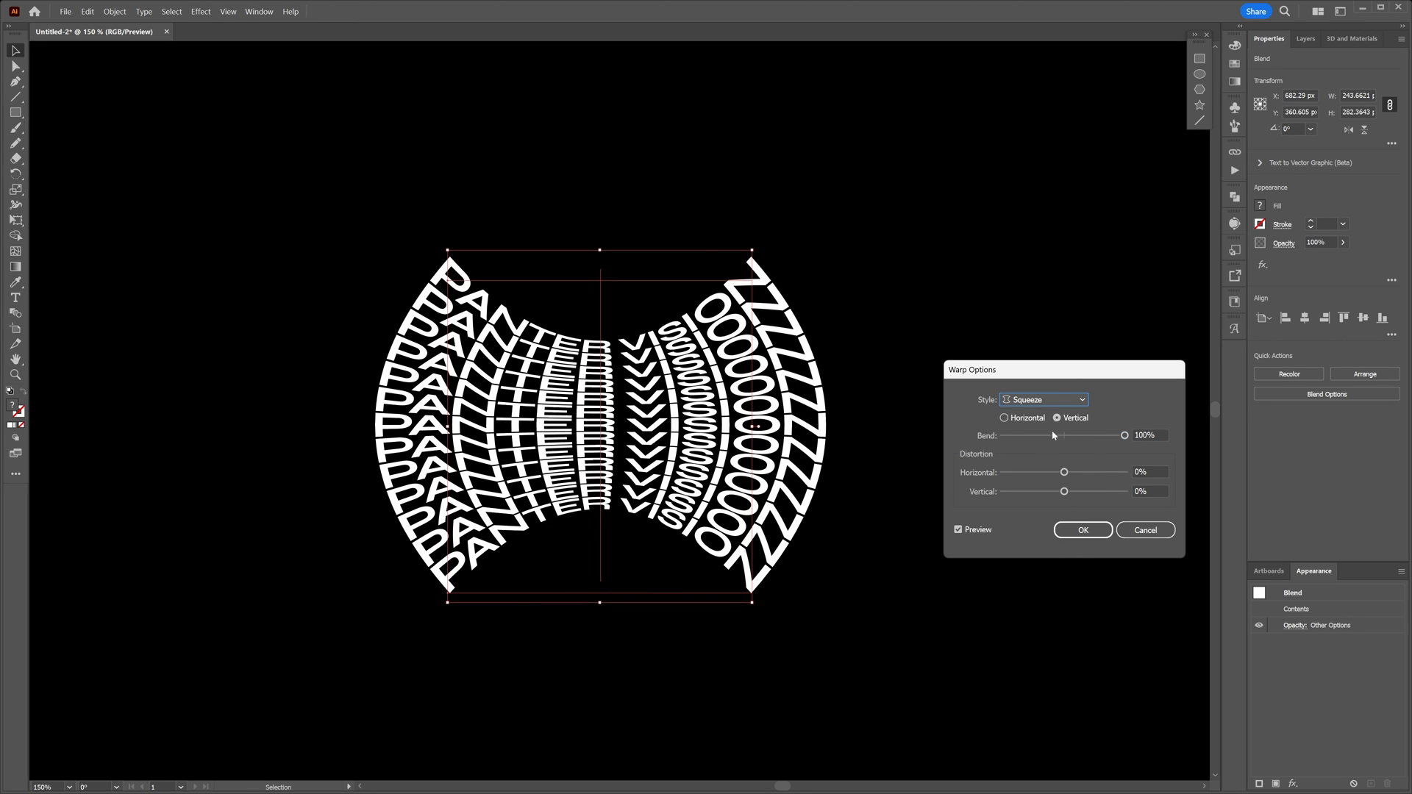
click(1006, 418)
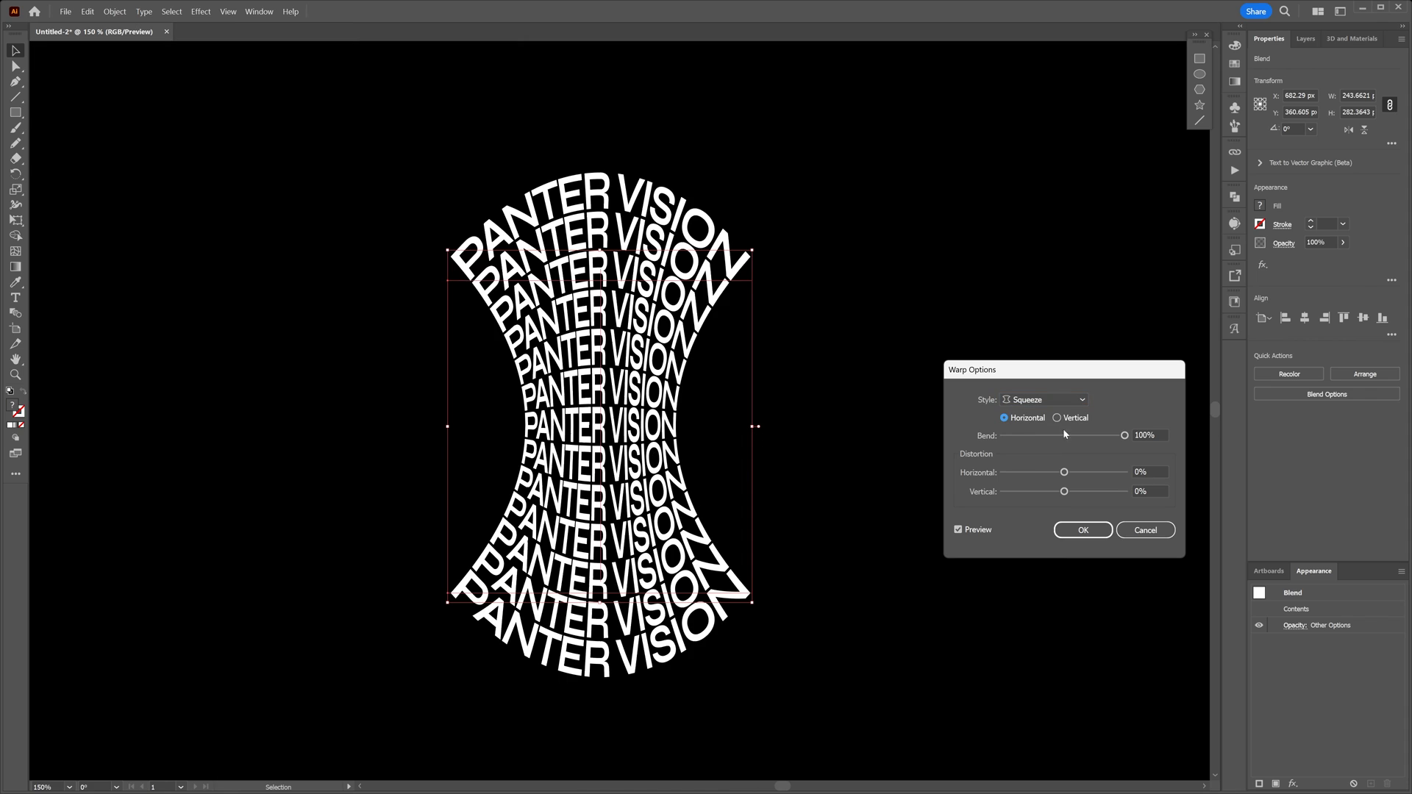
drag(1124, 436, 1003, 435)
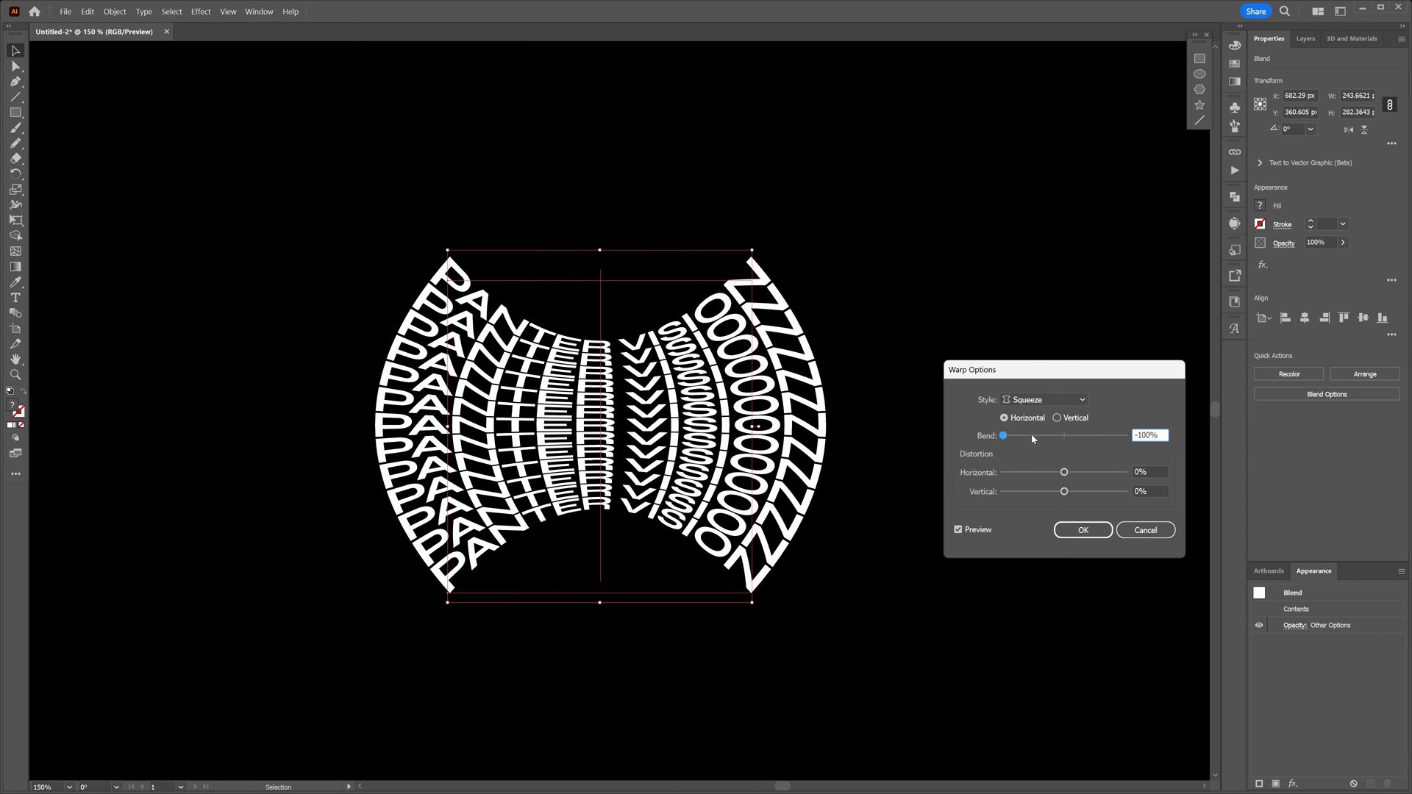
click(1124, 436)
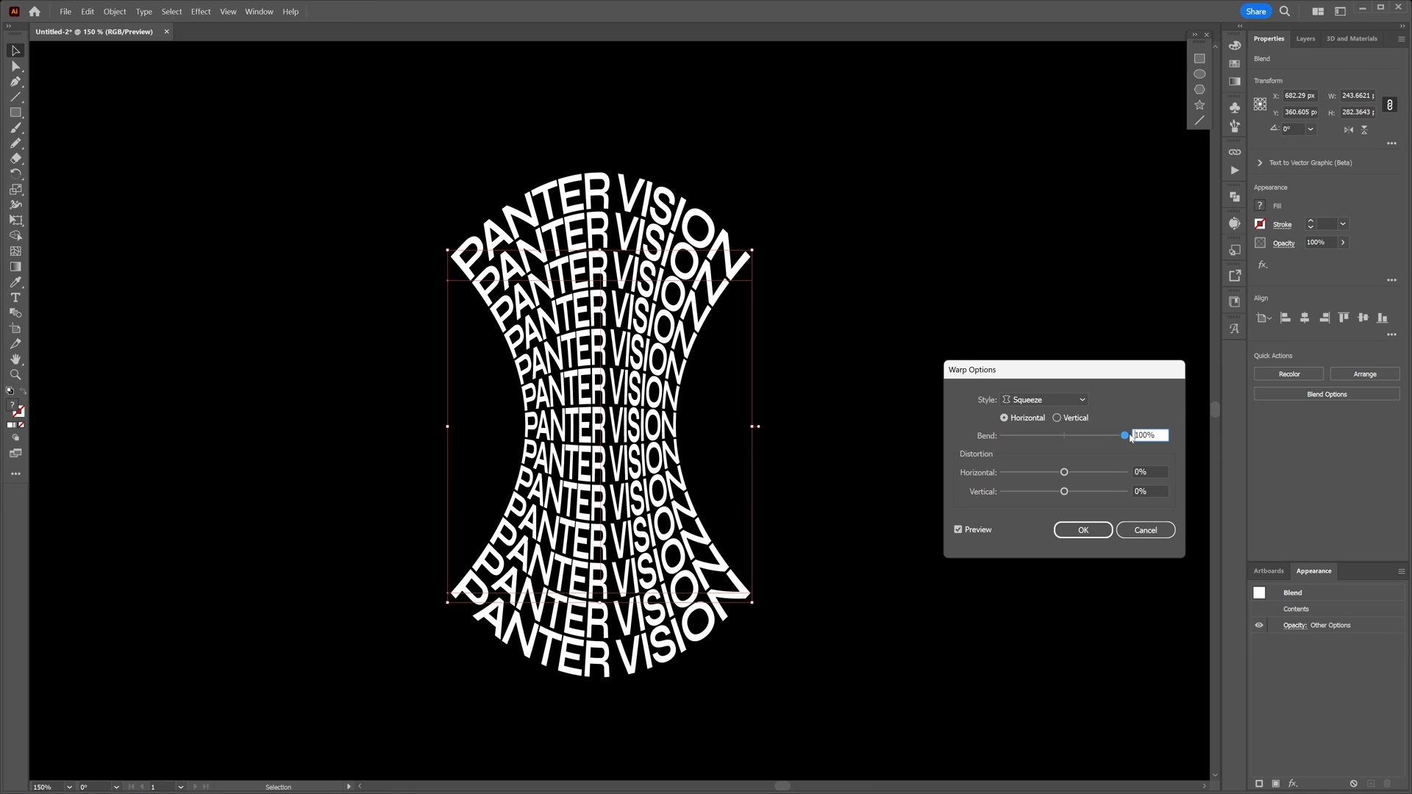
click(1043, 400)
- Choose the Twist style and lower its bend to about 74%
click(1042, 623)
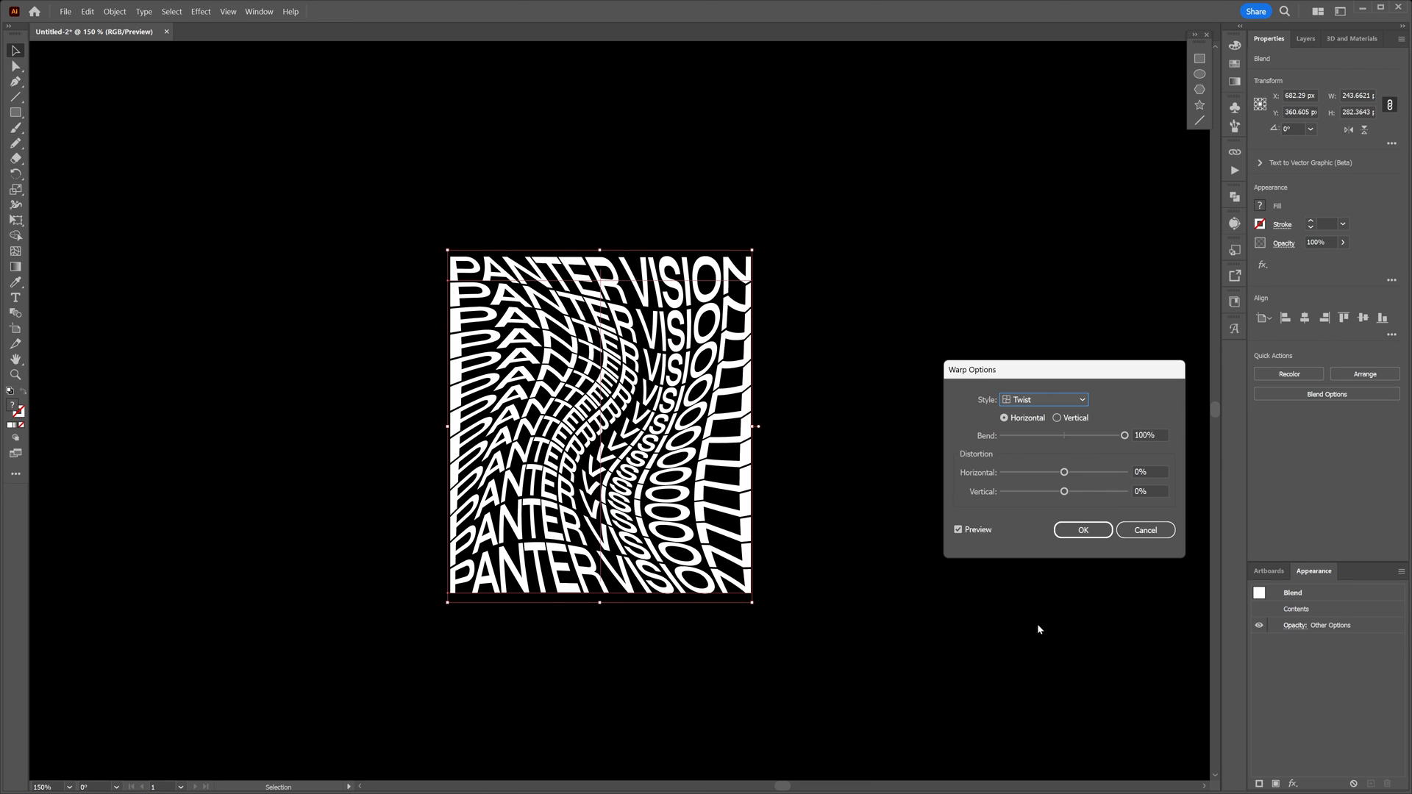
mouse_move(1125, 436)
mouse_down()
mouse_move(1072, 436)
mouse_move(1124, 437)
mouse_up()
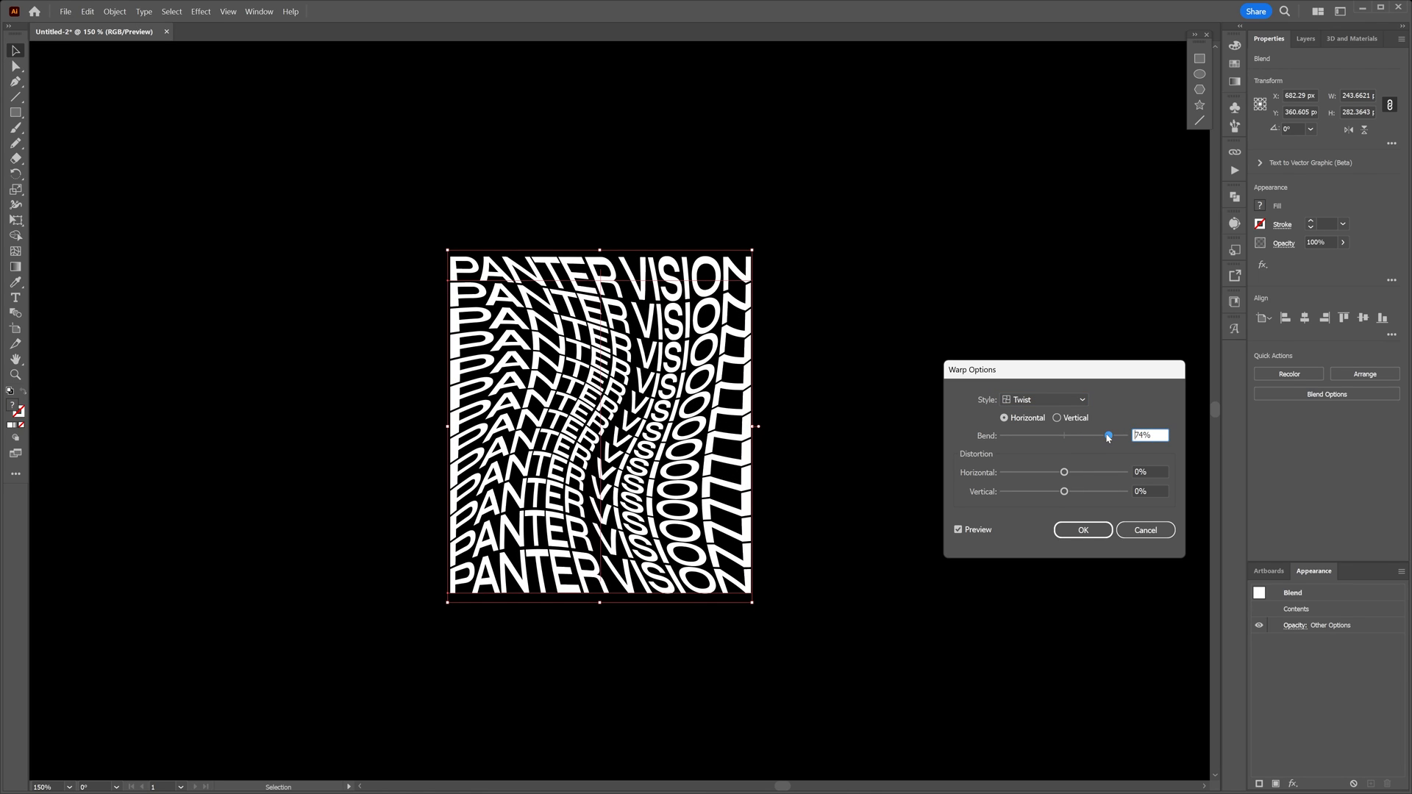